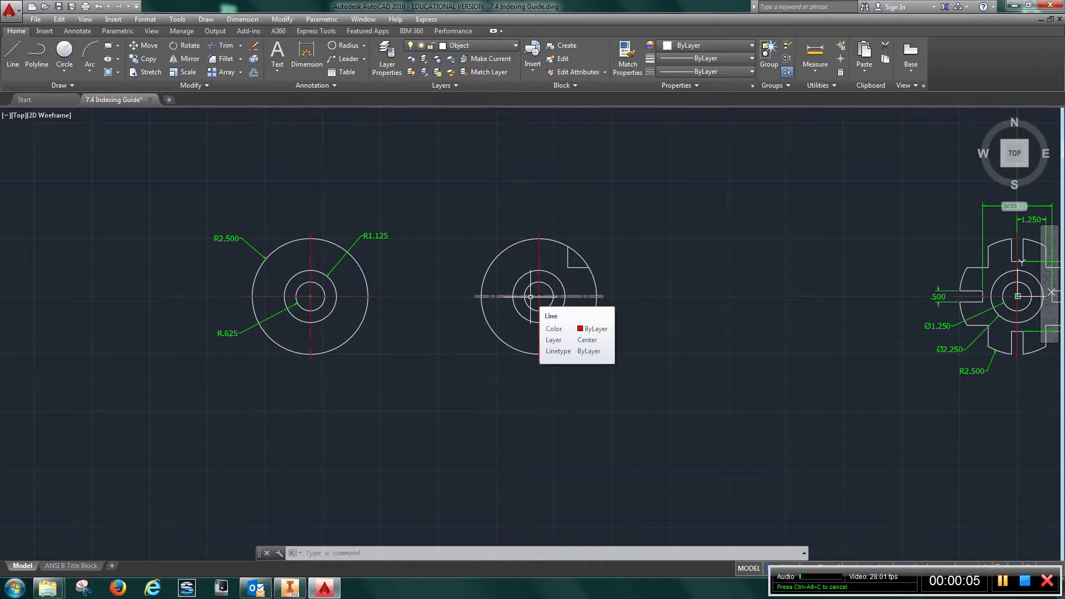
Pan and zoom between the left reference circles and the dimensioned gear views
scroll(285, 322, "up", 3)
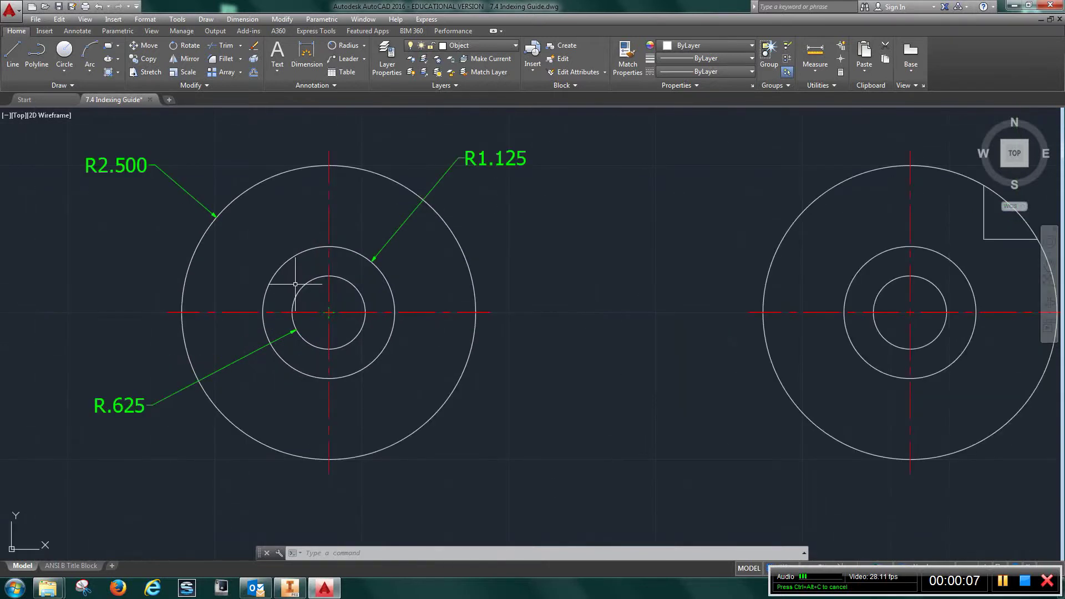
scroll(285, 298, "down", 1)
middle_click_drag(421, 302, 478, 302)
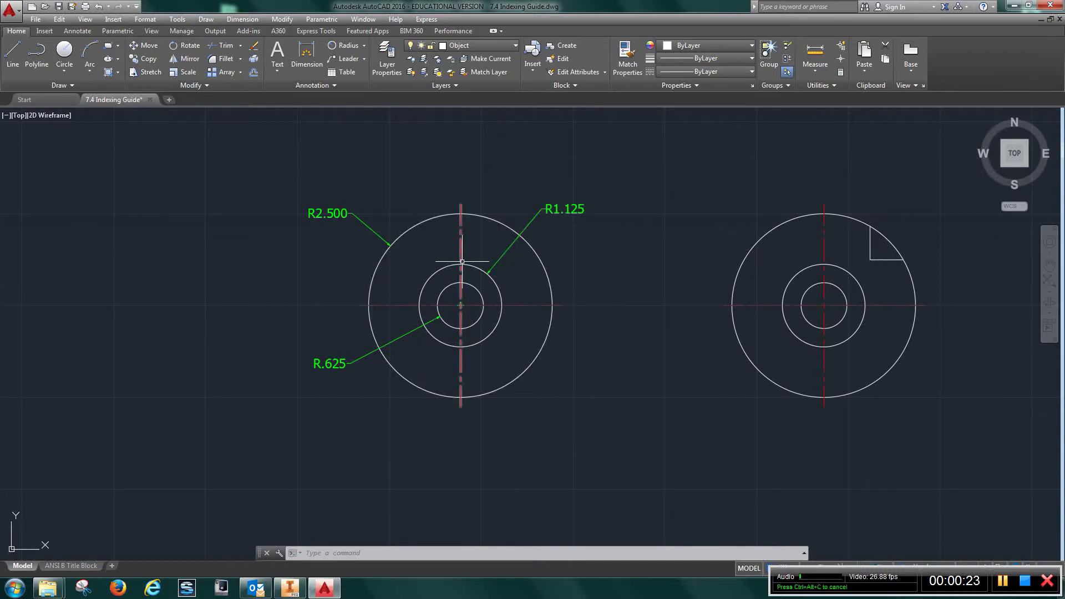
scroll(618, 352, "down", 4)
middle_click_drag(666, 392, 428, 380)
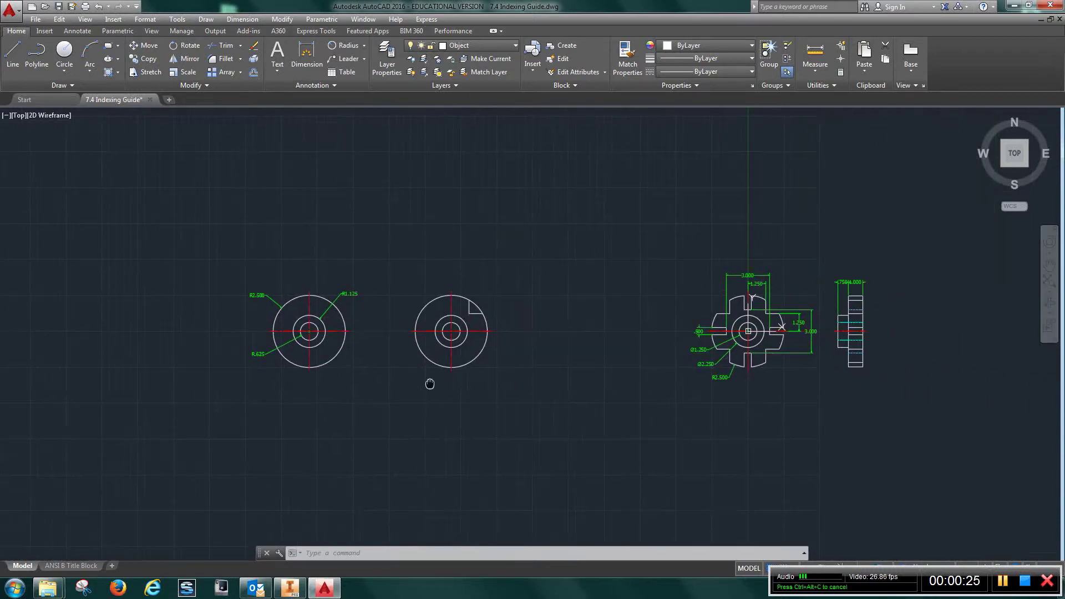
scroll(785, 299, "up", 2)
scroll(785, 299, "up", 3)
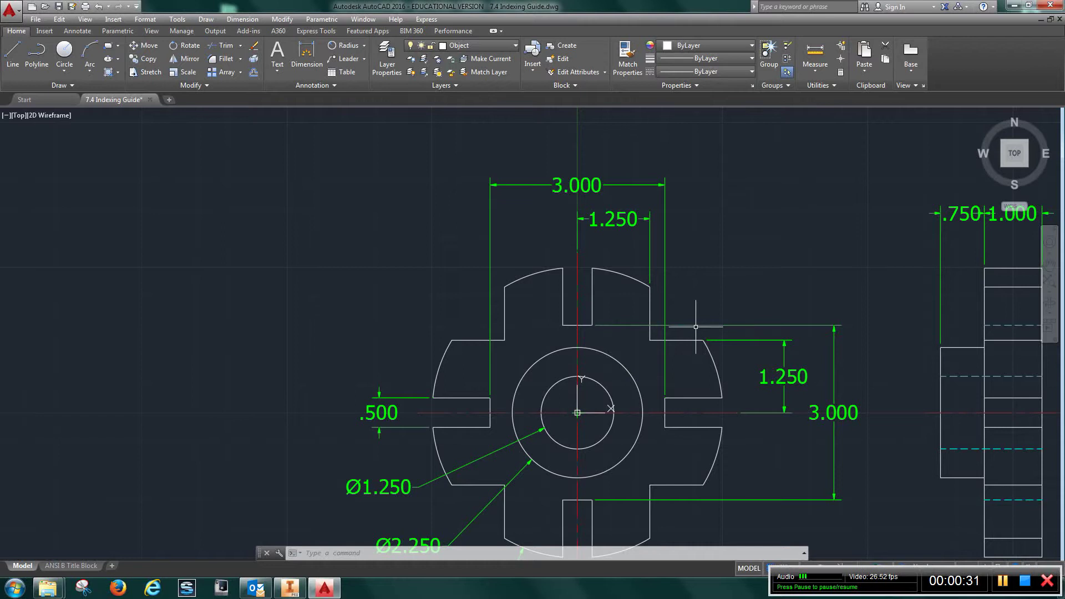
scroll(216, 299, "down", 3)
mouse_move(217, 300)
middle_mouse_down()
mouse_move(430, 294)
mouse_move(459, 306)
middle_mouse_up()
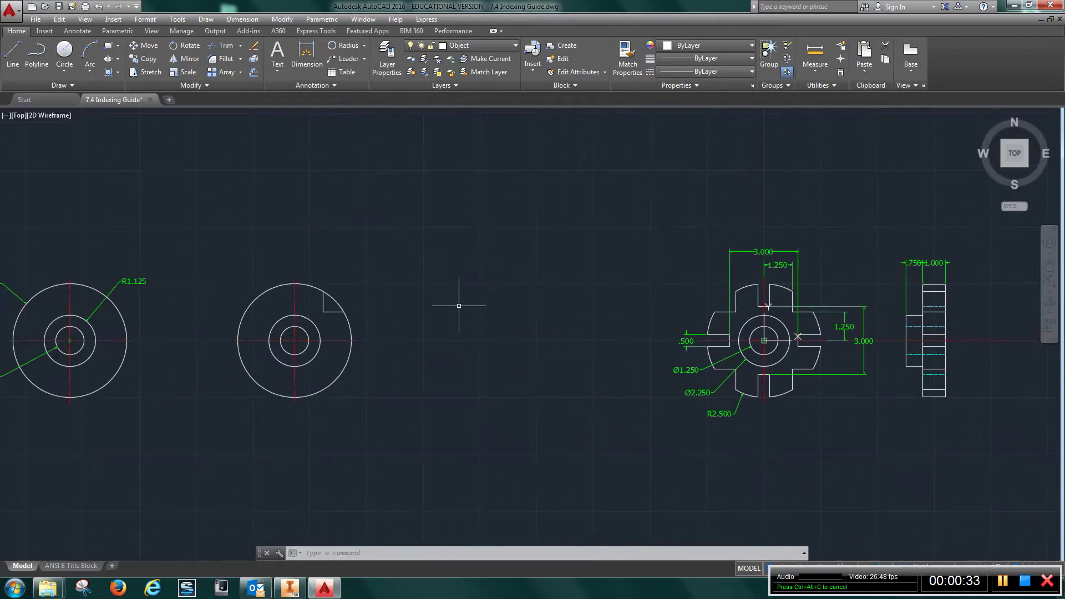
scroll(311, 308, "up", 2)
scroll(302, 314, "up", 2)
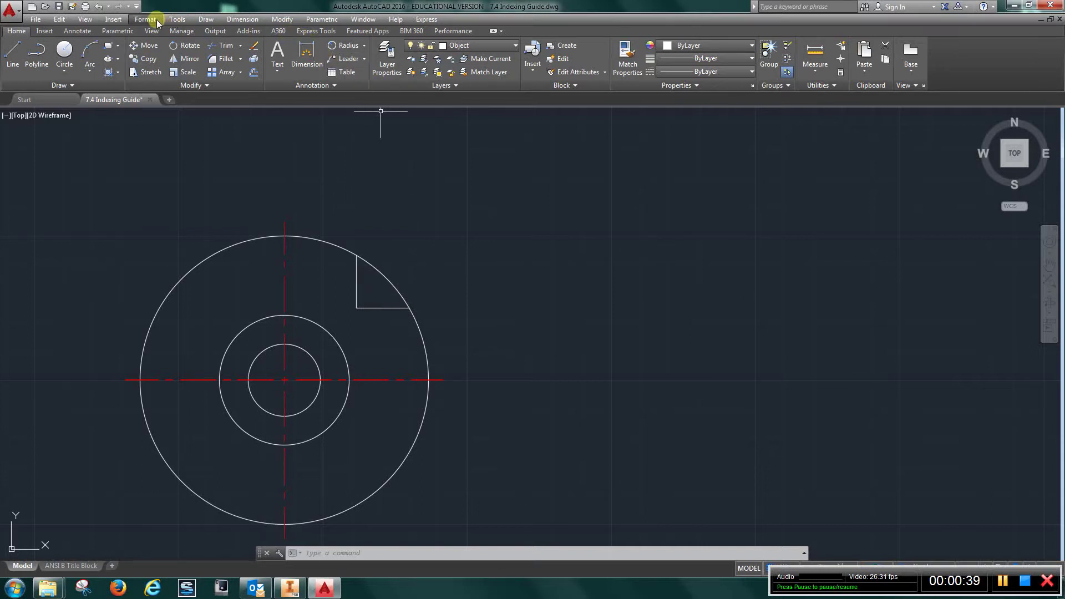
Polar-array the notch's two edges into four copies around the circles' centre
left_click(282, 19)
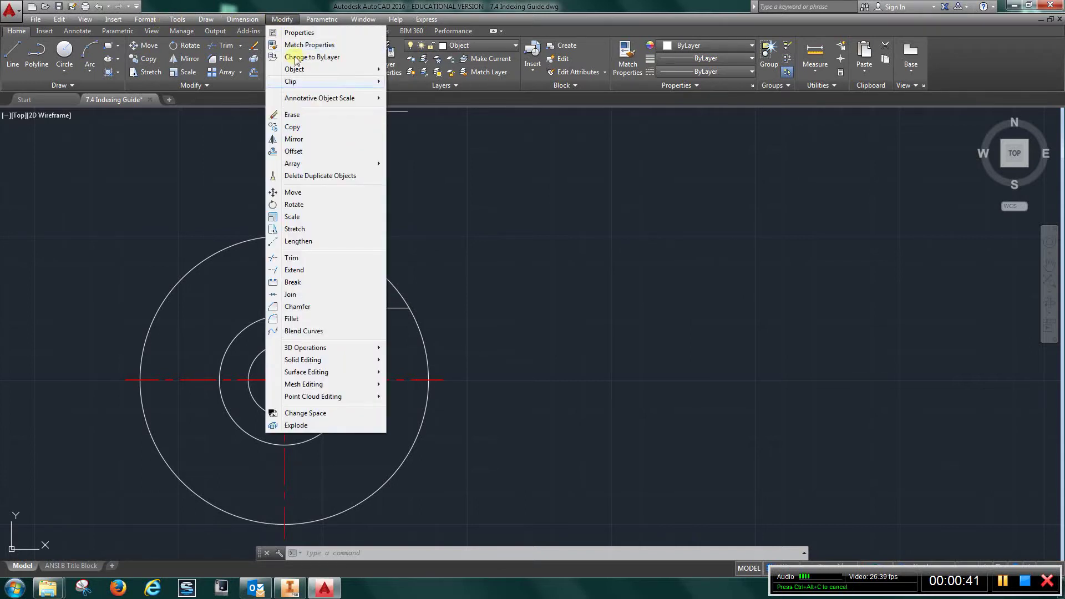
mouse_move(292, 163)
left_click(415, 189)
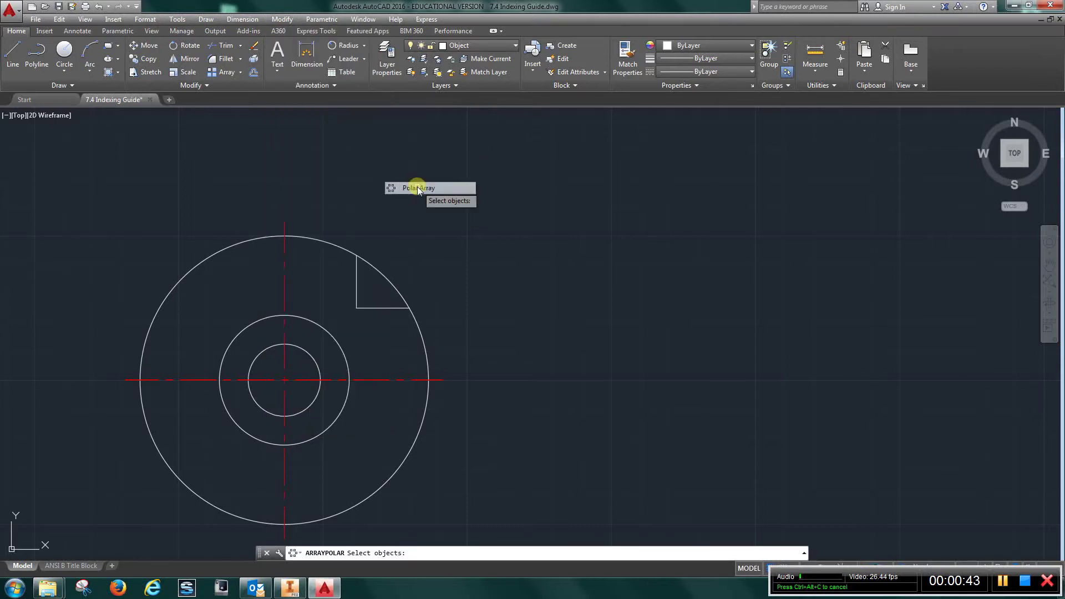
left_click(377, 308)
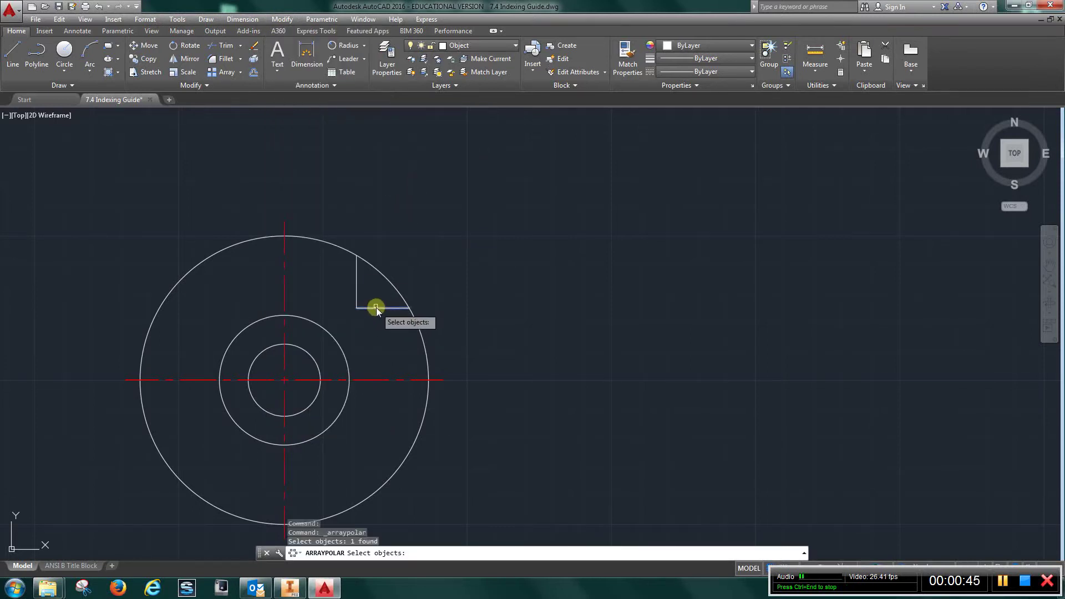
left_click(355, 294)
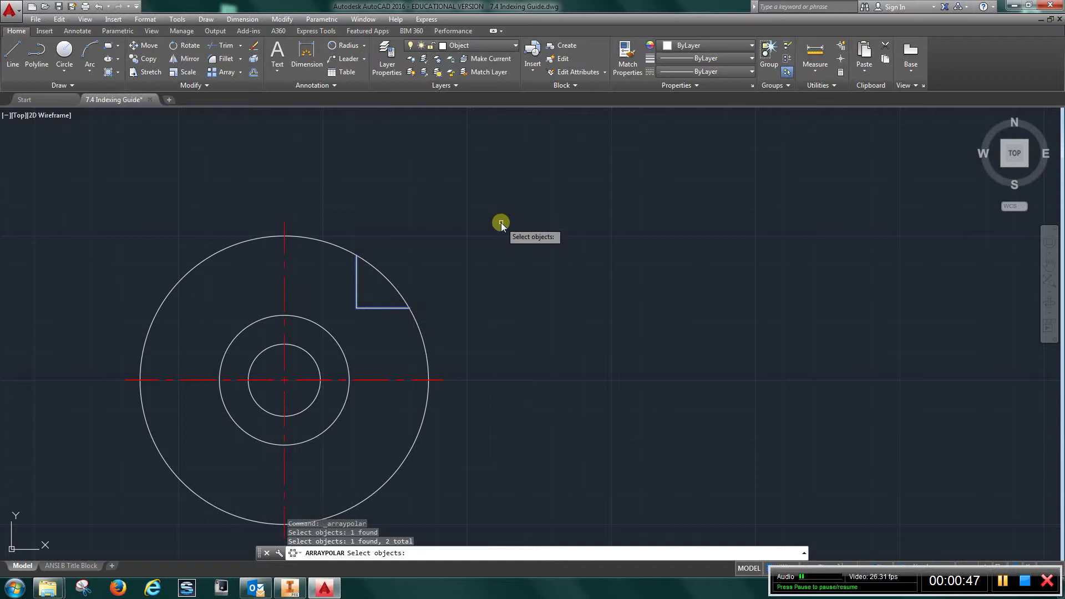
key("Return")
left_click(284, 380)
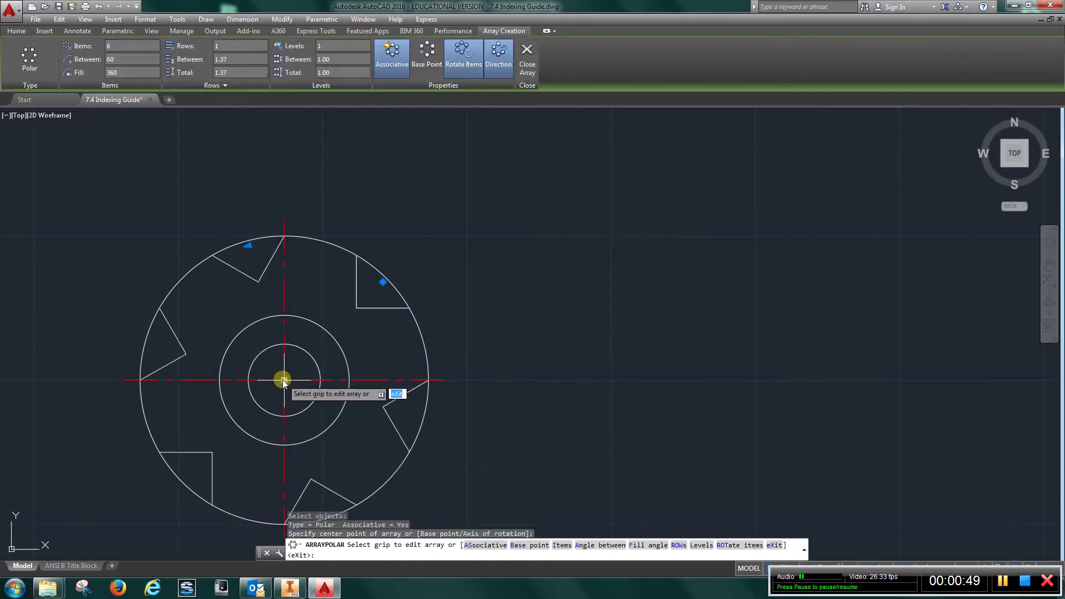
left_click(110, 48)
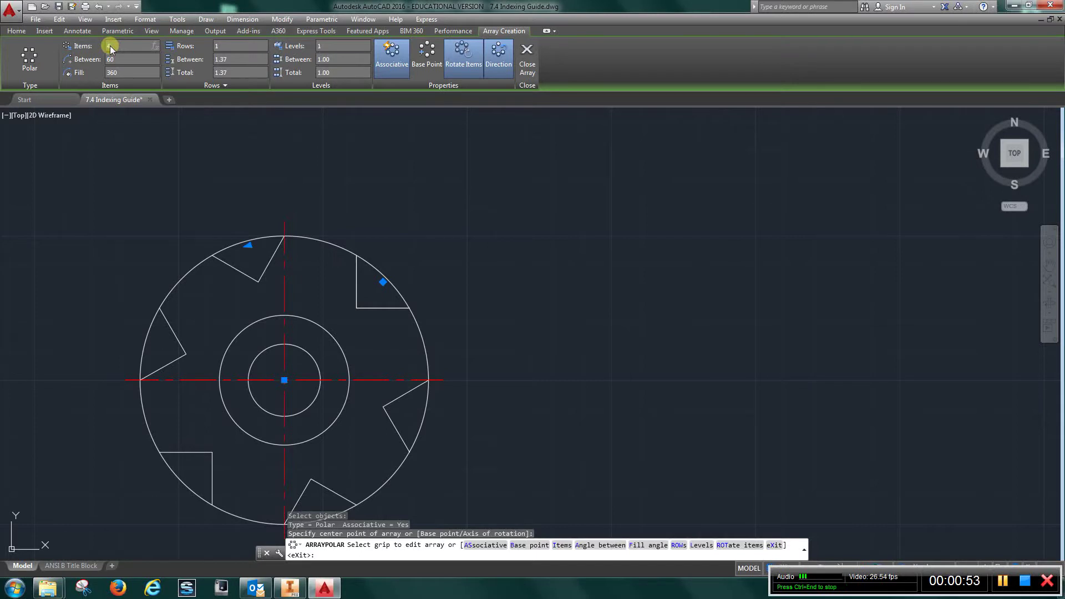
key("Return")
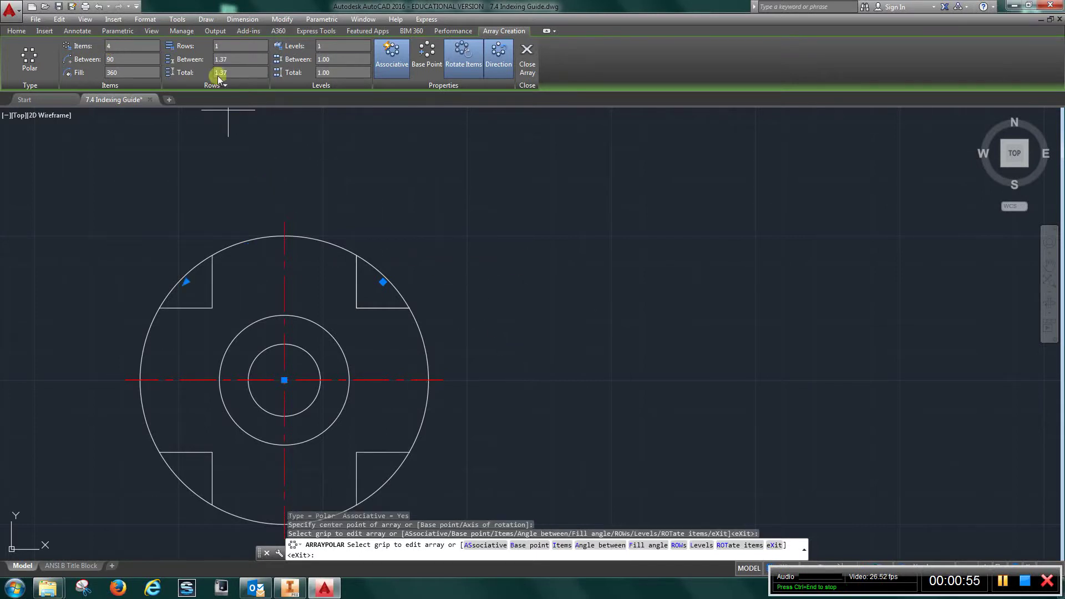
Close the array and select all four notches' edges as trim cutting edges
left_click(527, 55)
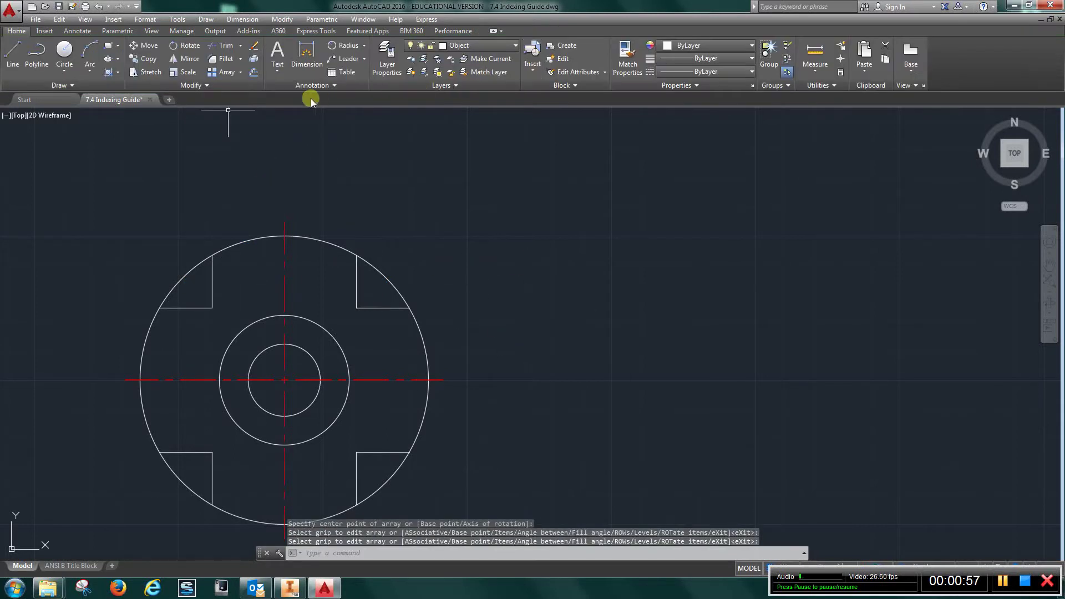
left_click(225, 46)
left_click(375, 290)
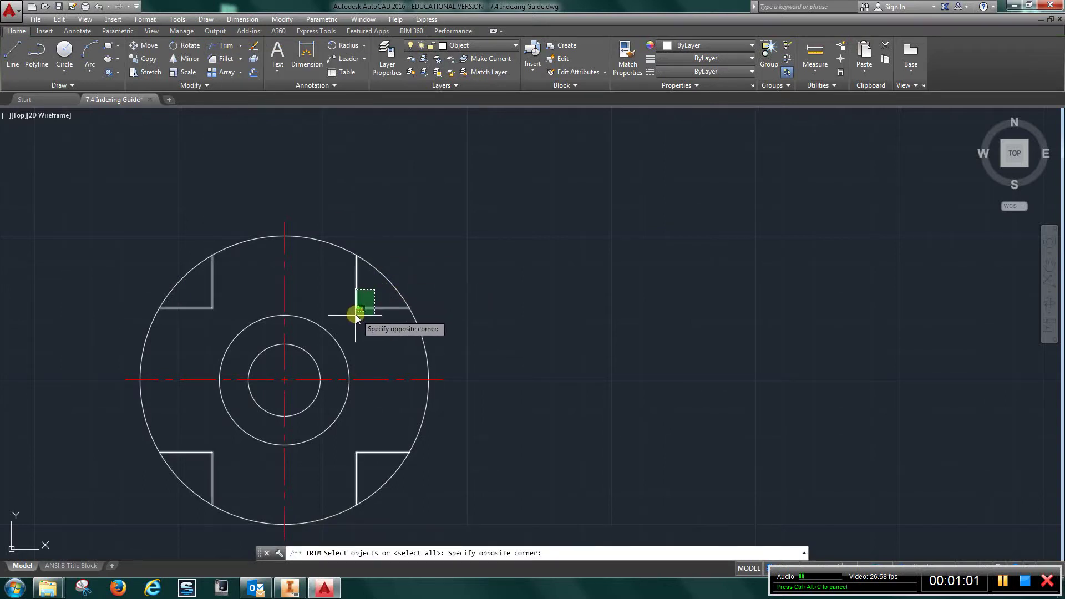
left_click(353, 317)
left_click(382, 441)
left_click(332, 454)
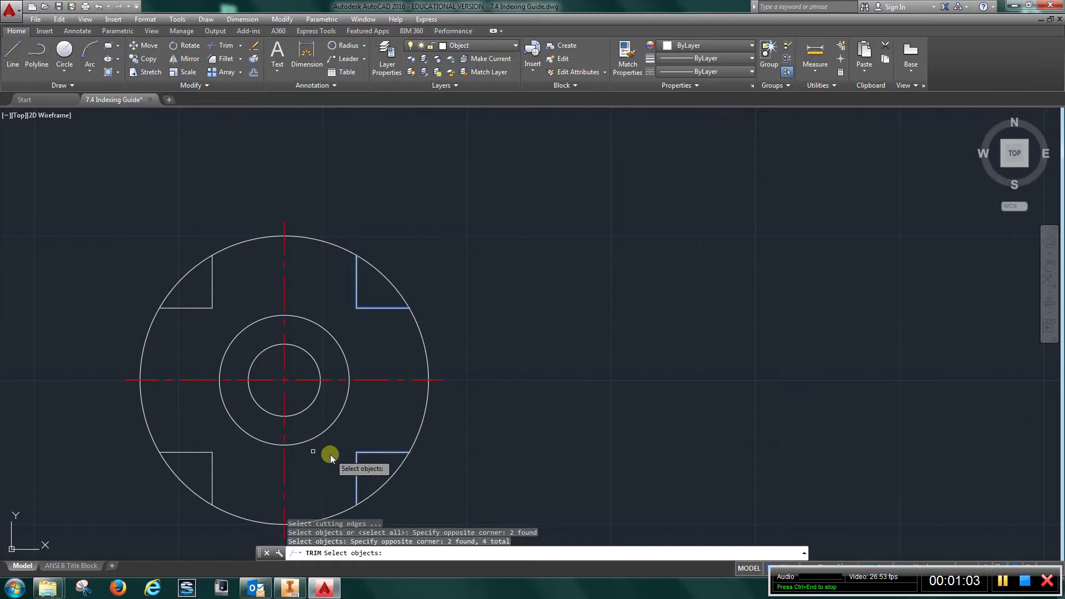
left_click(203, 467)
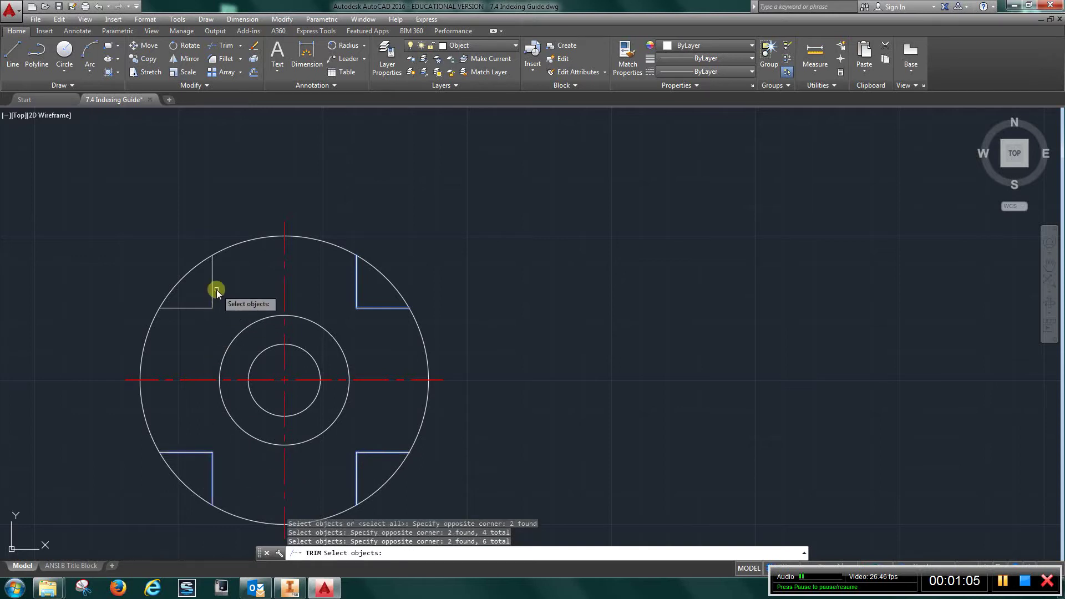
left_click(215, 287)
left_click(185, 338)
right_click(256, 271)
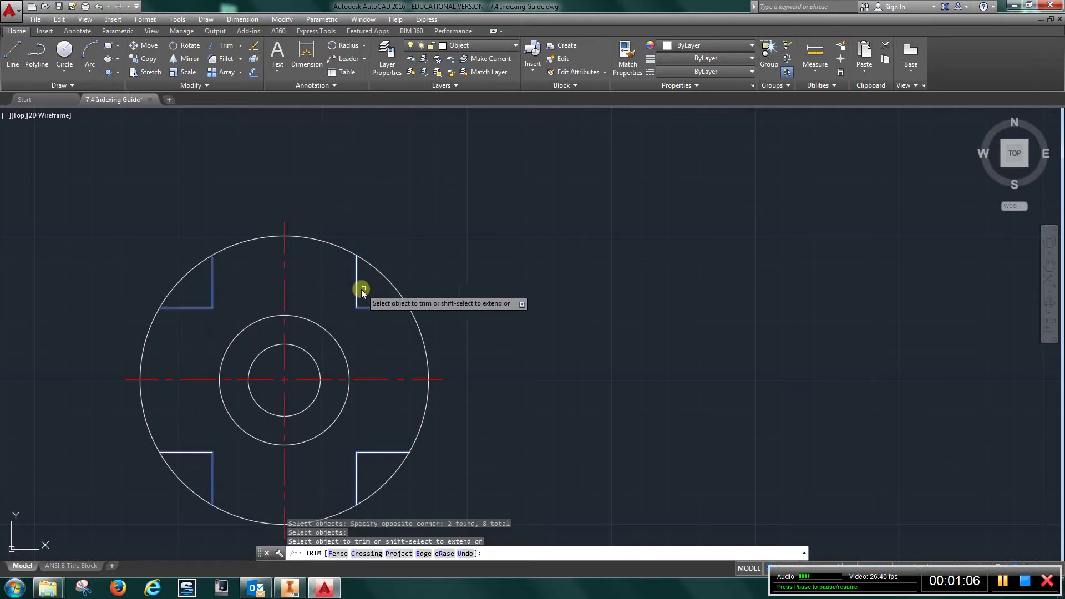
Trim away the rim arc inside each of the four notches
left_click(381, 276)
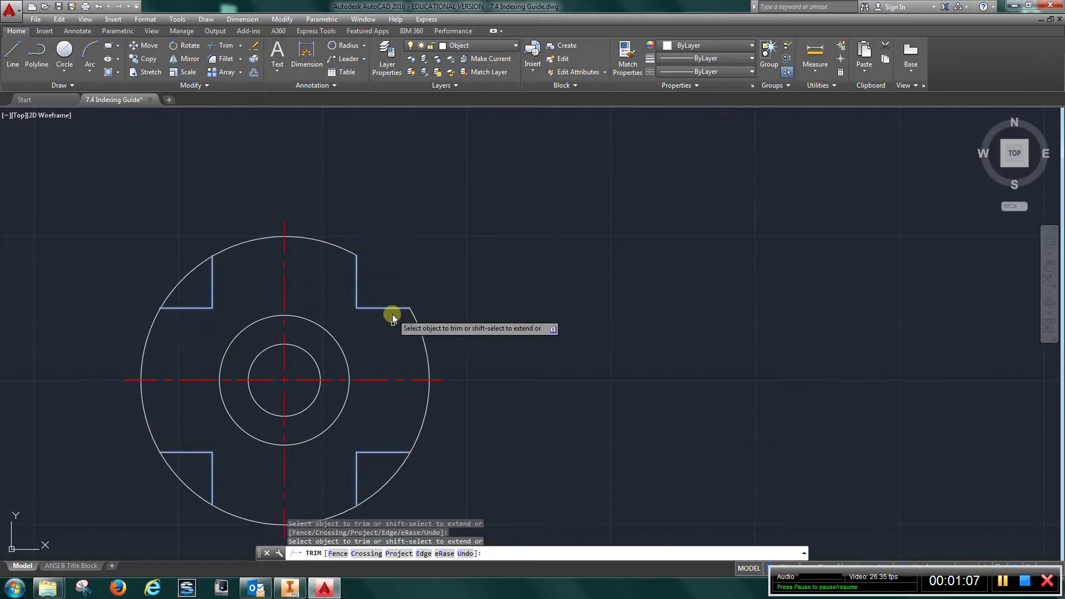
left_click(398, 475)
left_click(201, 498)
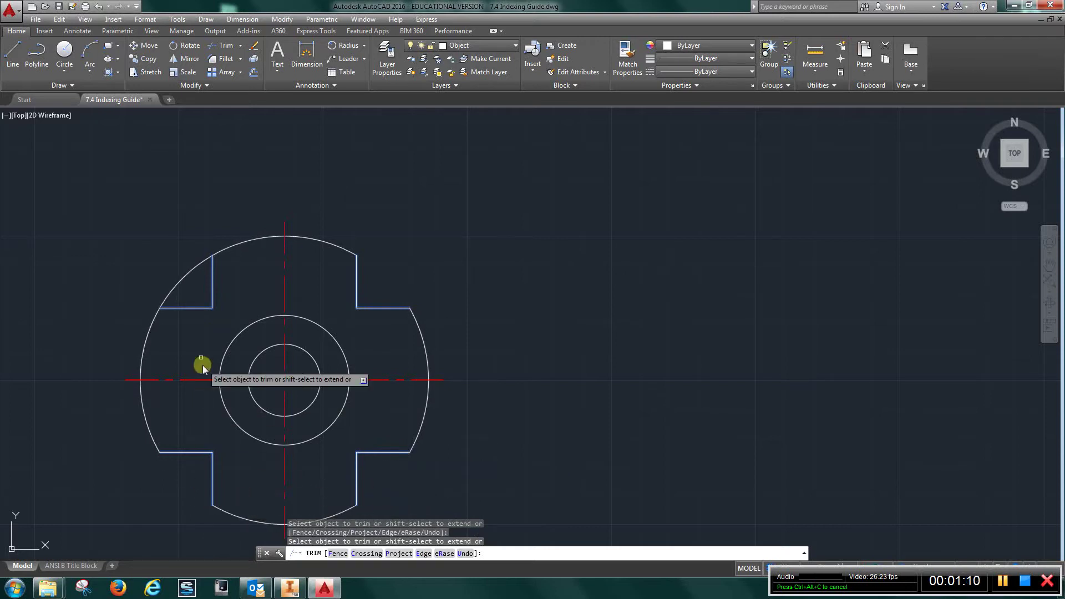
left_click(185, 277)
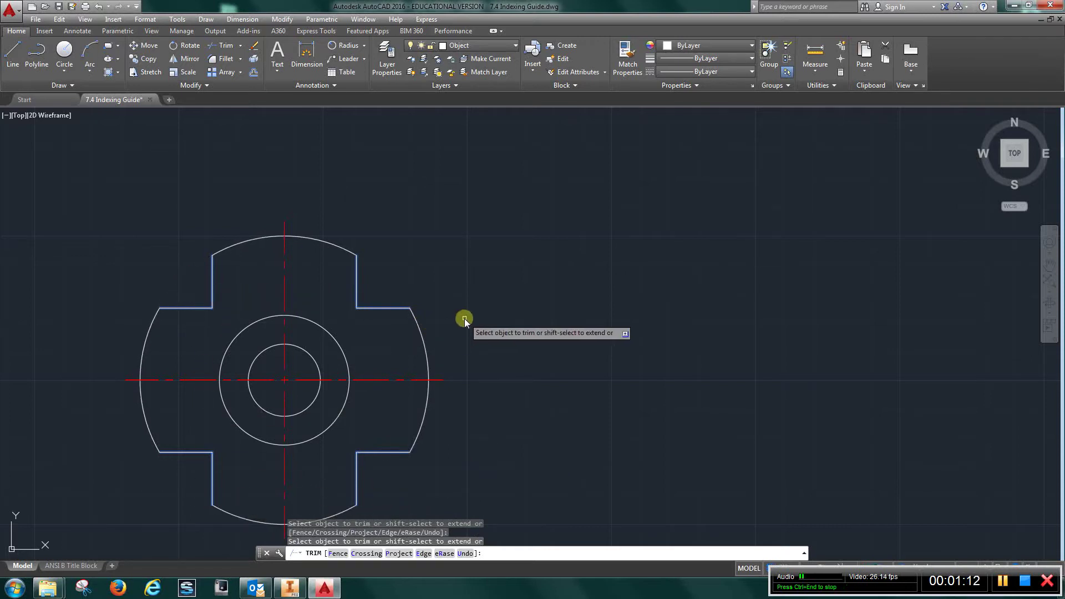
scroll(465, 318, "down", 2)
scroll(689, 394, "down", 2)
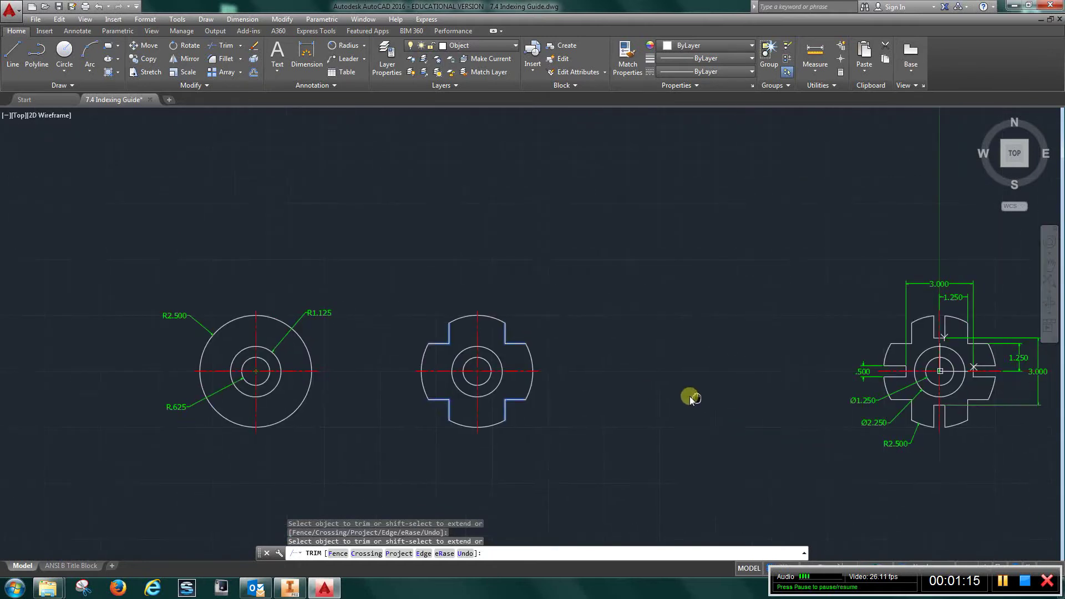
Start COPY and select the four edges of the dimensioned drawing's top slot
middle_click_drag(689, 395, 456, 364)
scroll(708, 288, "up", 2)
scroll(708, 288, "up", 2)
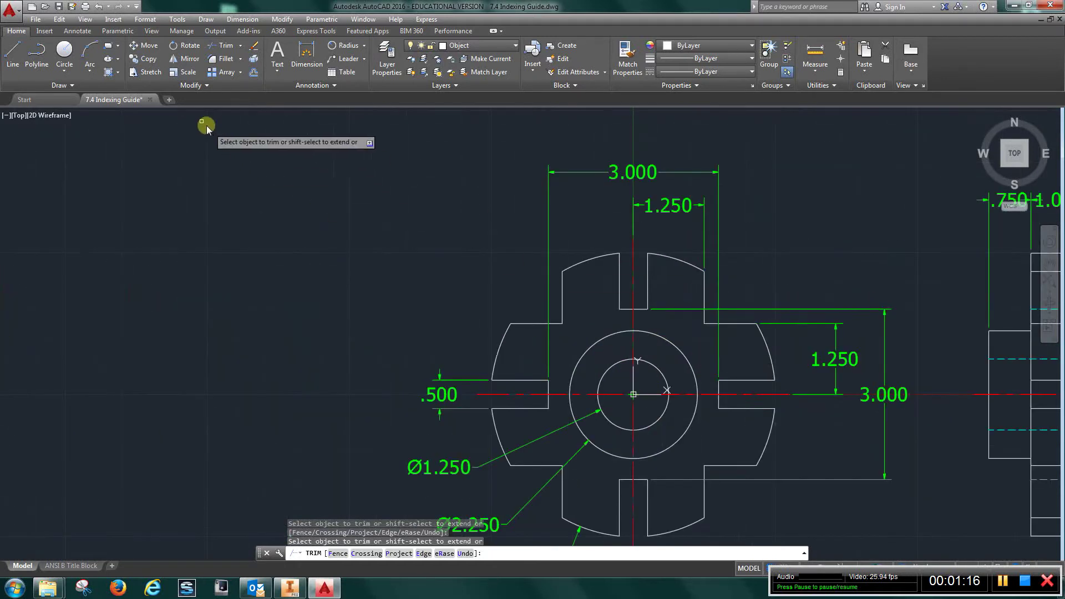
left_click(149, 60)
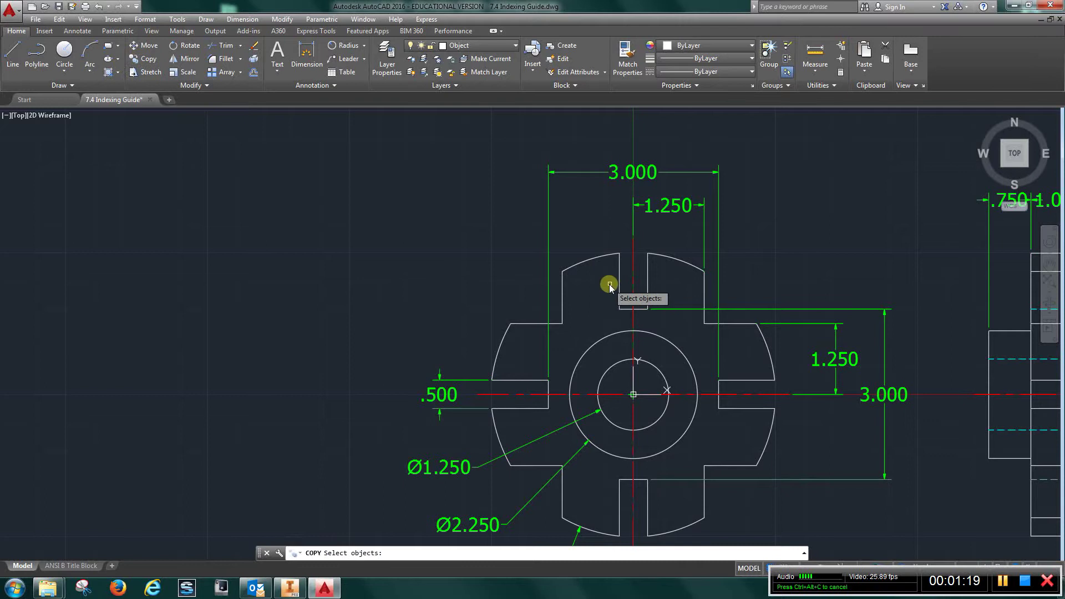
left_click(620, 287)
left_click(624, 308)
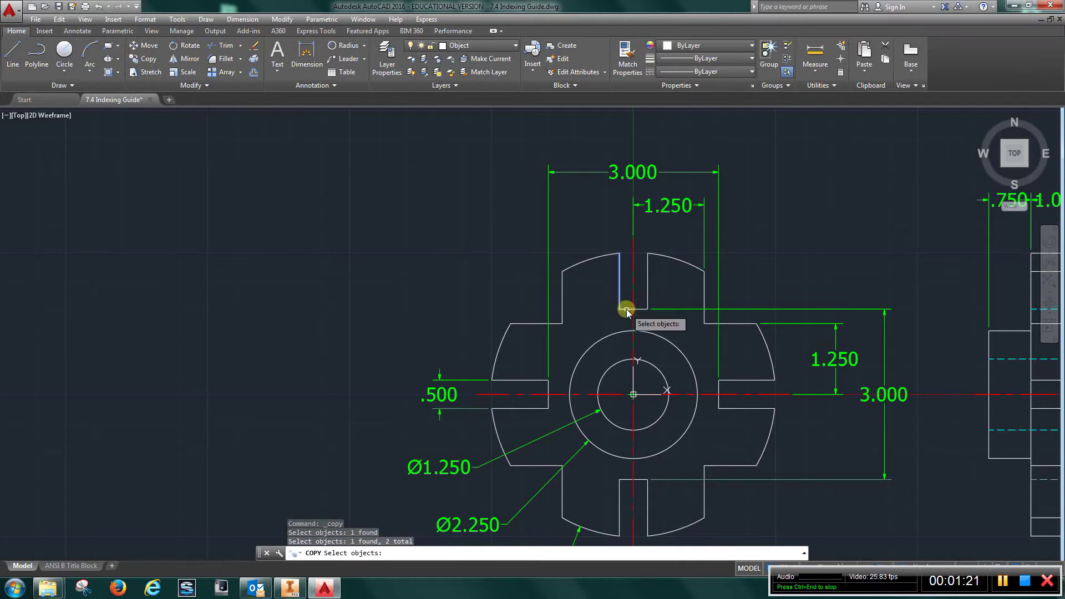
left_click(637, 309)
left_click(648, 300)
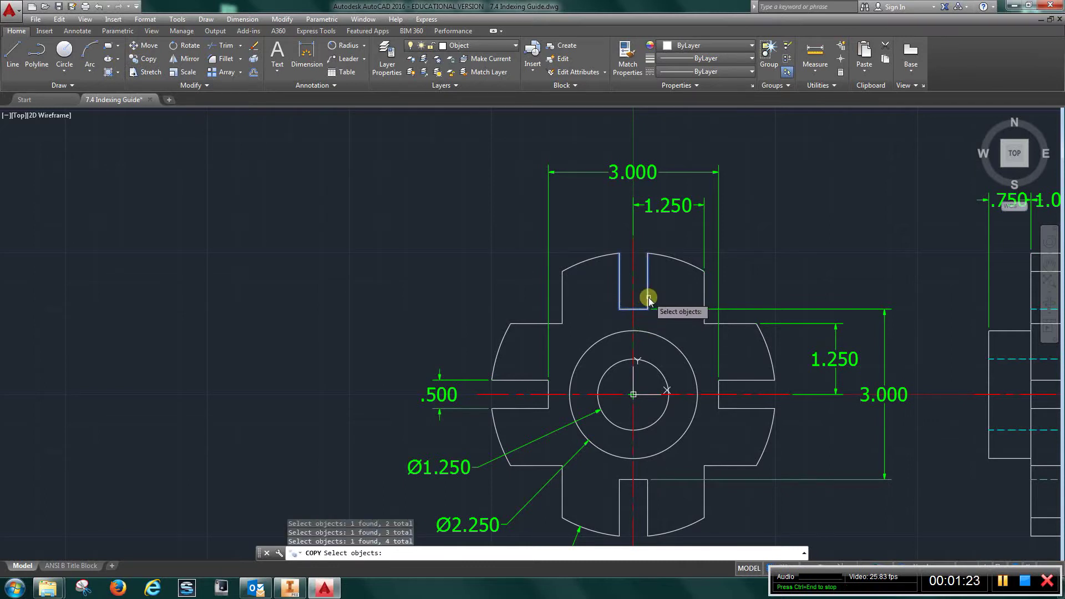
key("Return")
Place the slot copy from the reference circle's centre onto the front view's centre
scroll(627, 391, "up", 8)
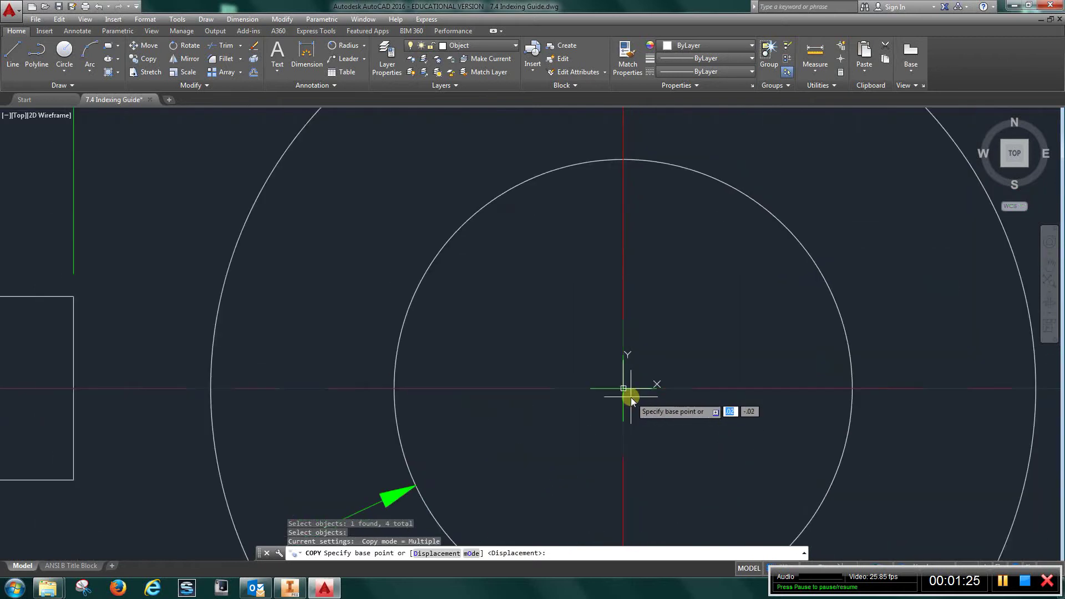
left_click(624, 389)
scroll(486, 366, "down", 10)
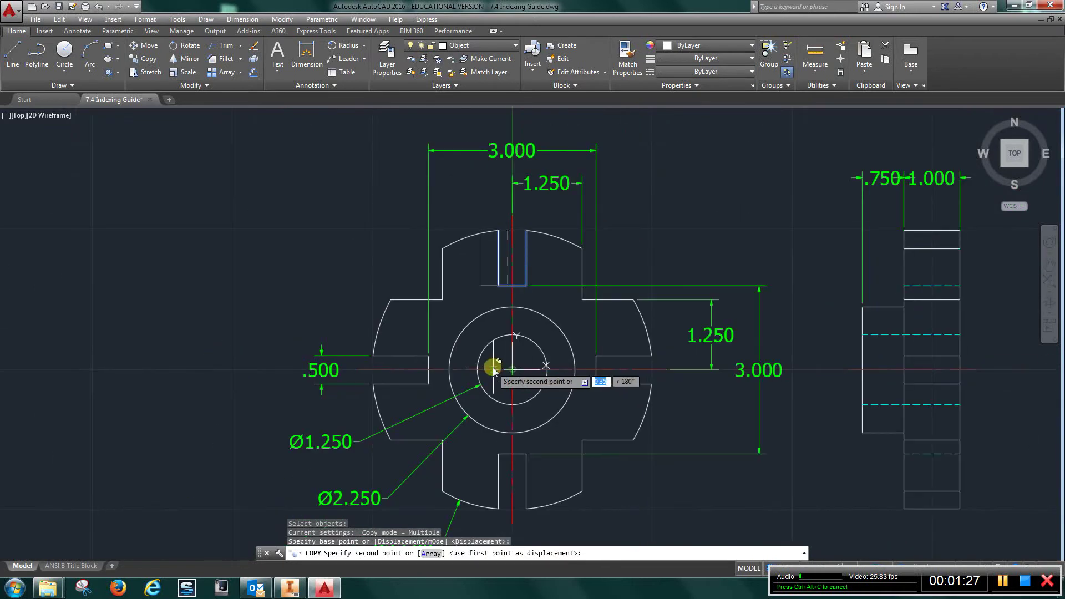
scroll(240, 354, "down", 2)
middle_click_drag(310, 353, 507, 354)
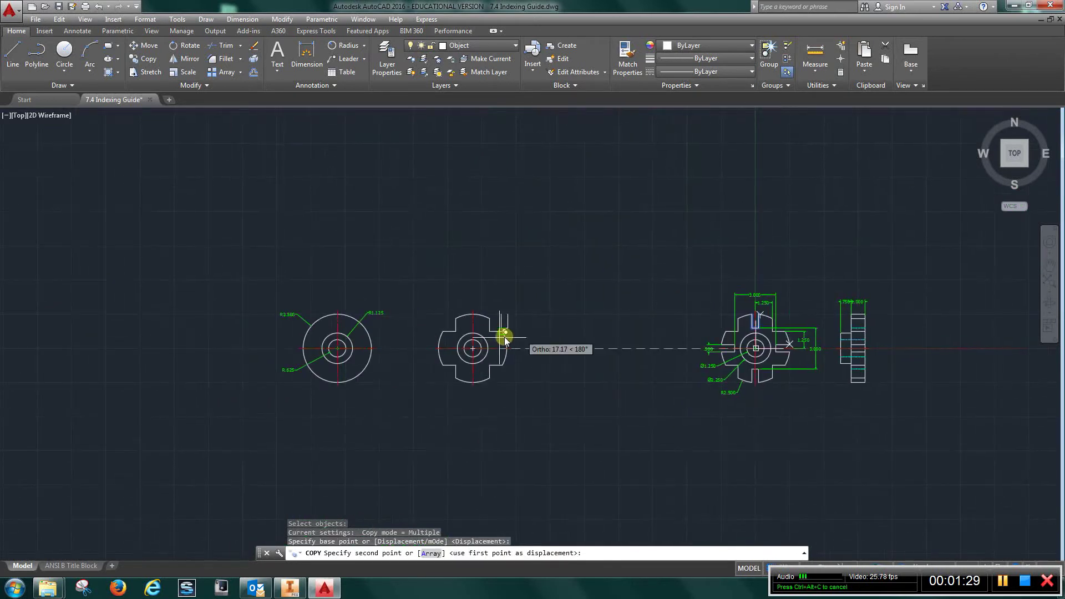
scroll(469, 361, "up", 8)
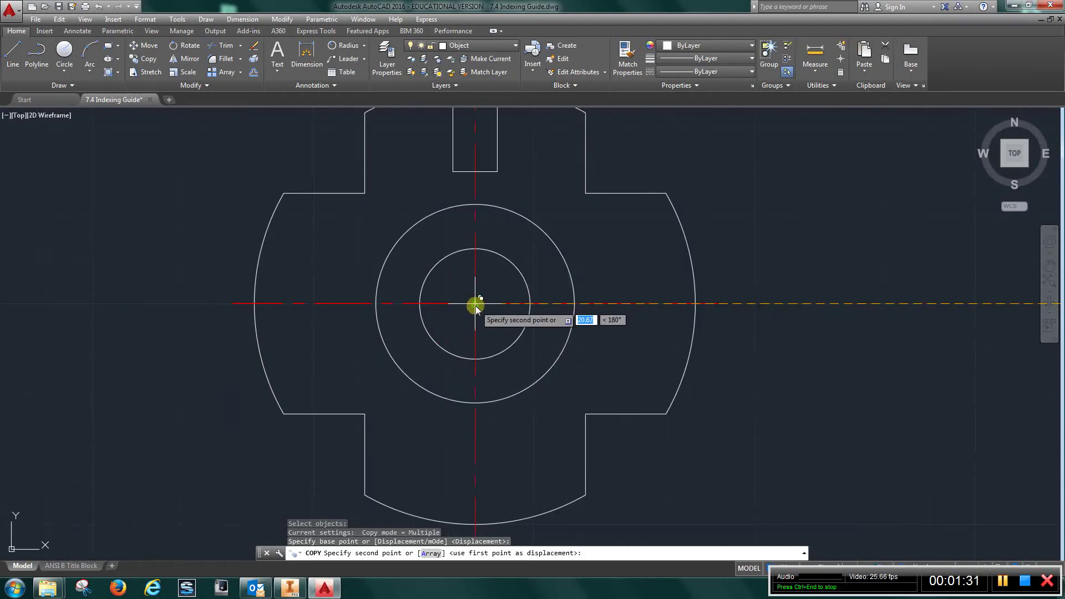
left_click(481, 312)
right_click(628, 355)
left_click(639, 361)
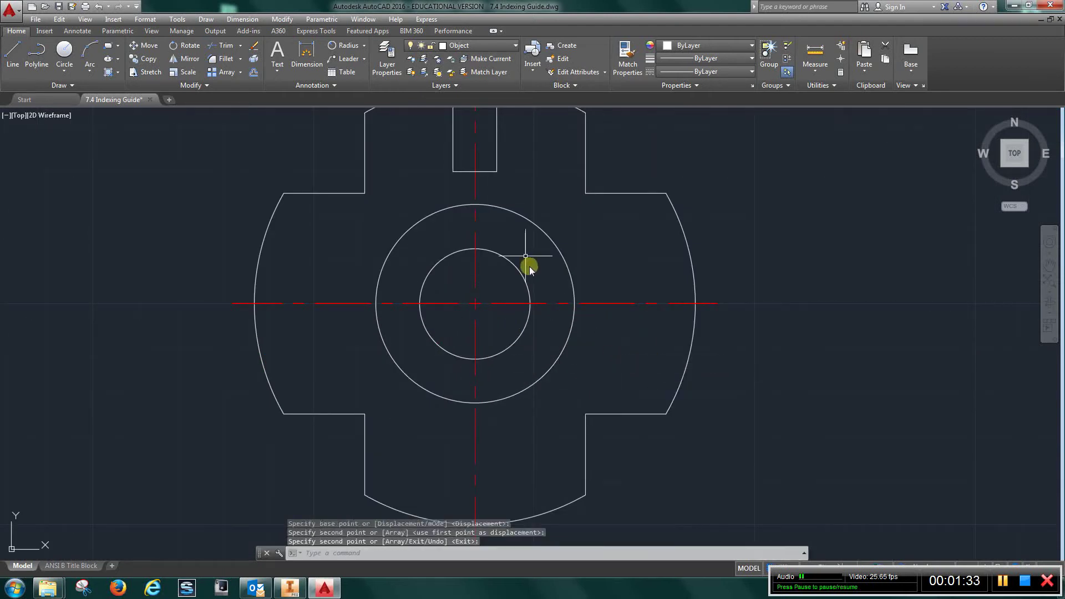
middle_click_drag(524, 258, 513, 335)
scroll(459, 333, "down", 3)
Pan and zoom from the dimensioned part over to the front view's new slot
scroll(499, 350, "down", 1)
middle_click_drag(796, 374, 317, 328)
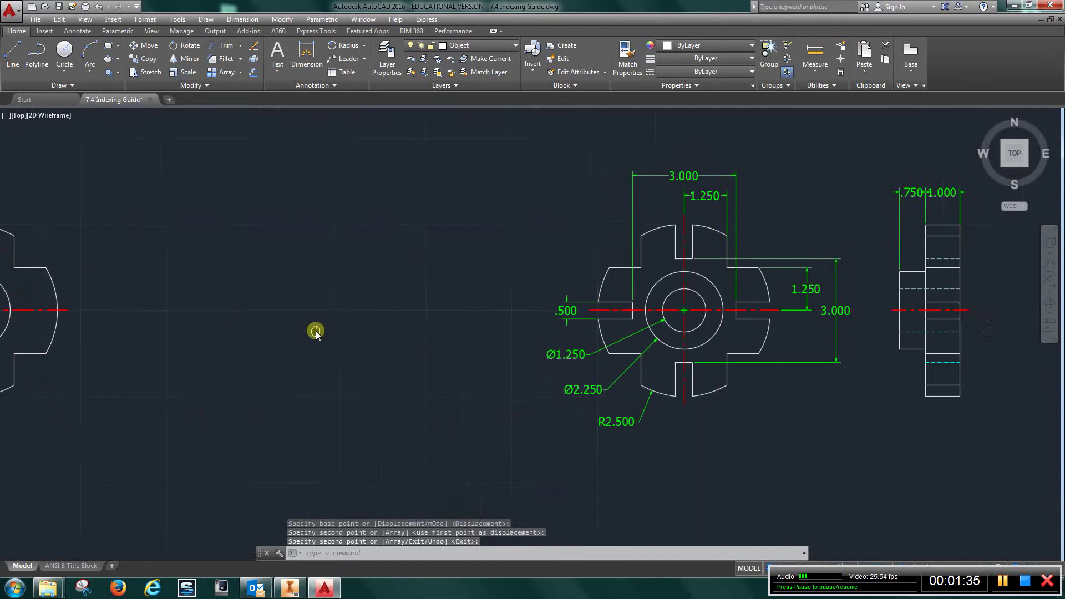
scroll(725, 294, "up", 3)
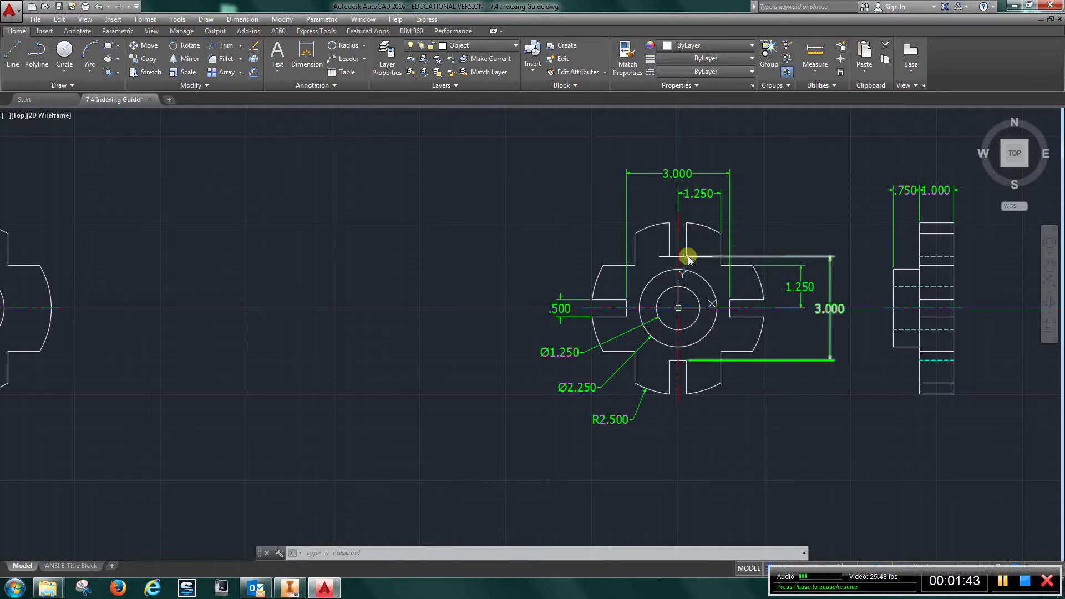
scroll(333, 302, "down", 2)
middle_click_drag(285, 305, 392, 321)
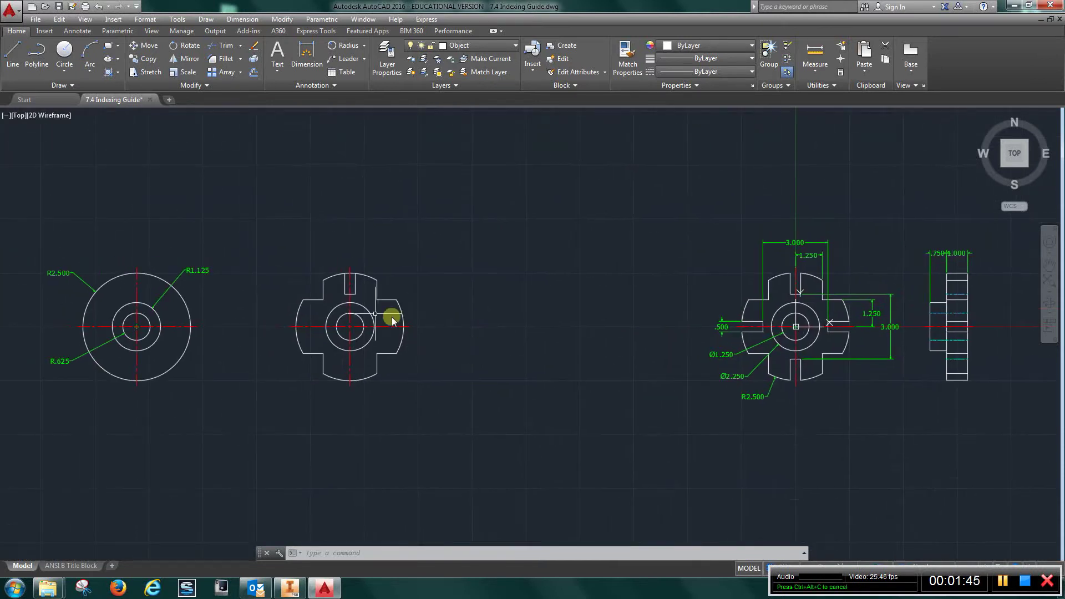
scroll(361, 328, "up", 5)
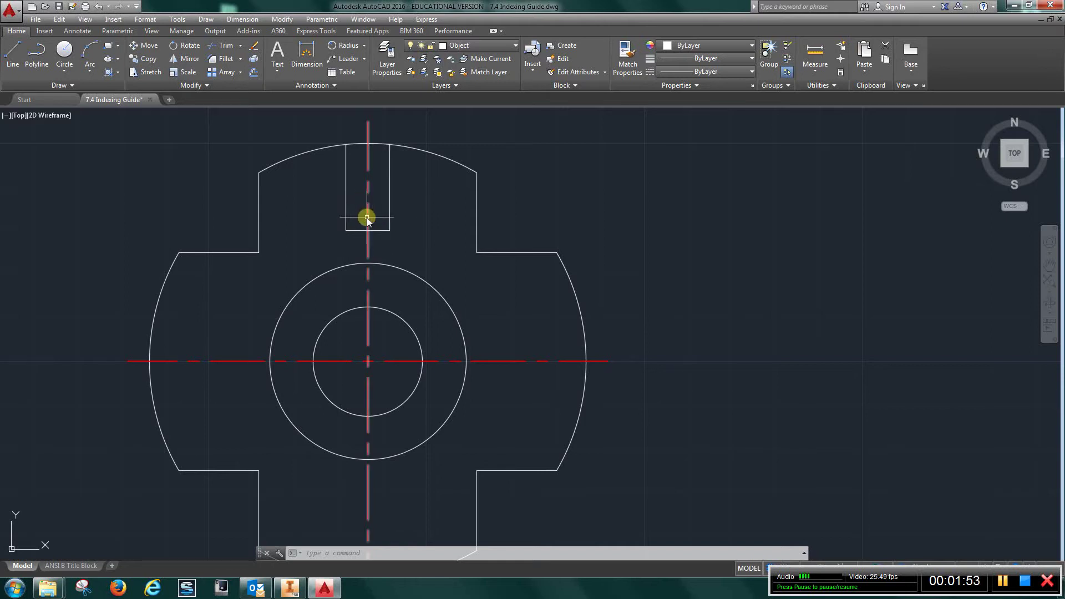
scroll(577, 312, "down", 4)
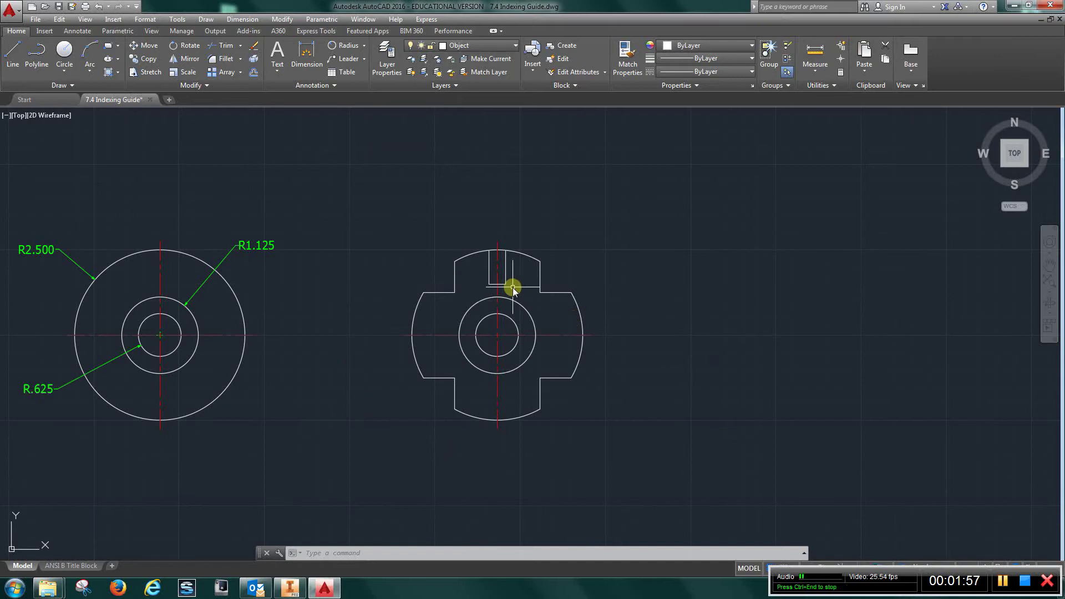
Polar-array the slot's three edges into four copies around the hole's centre
left_click(283, 20)
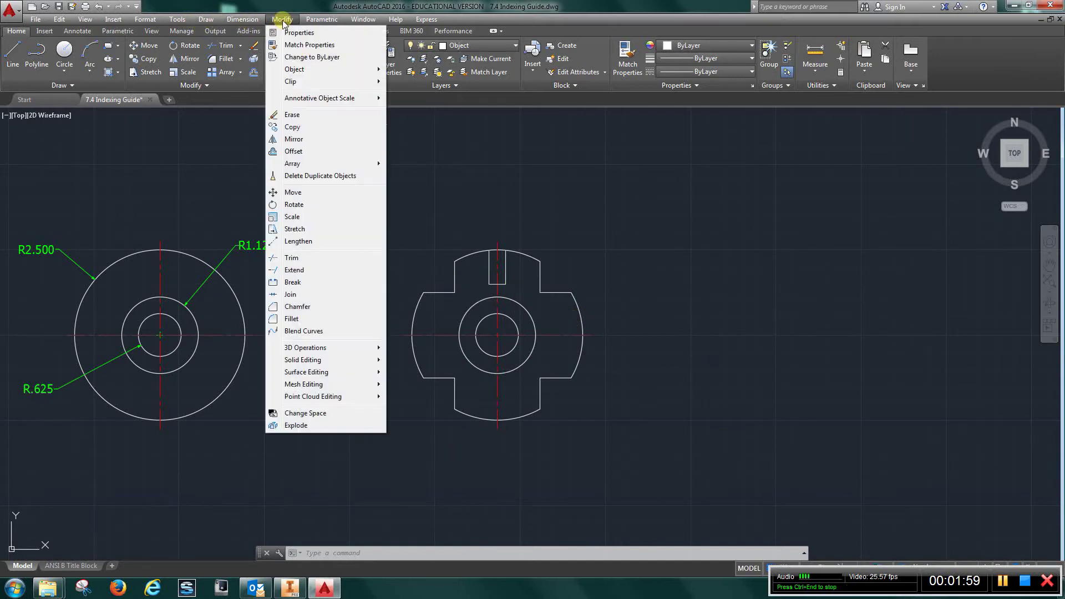
mouse_move(322, 163)
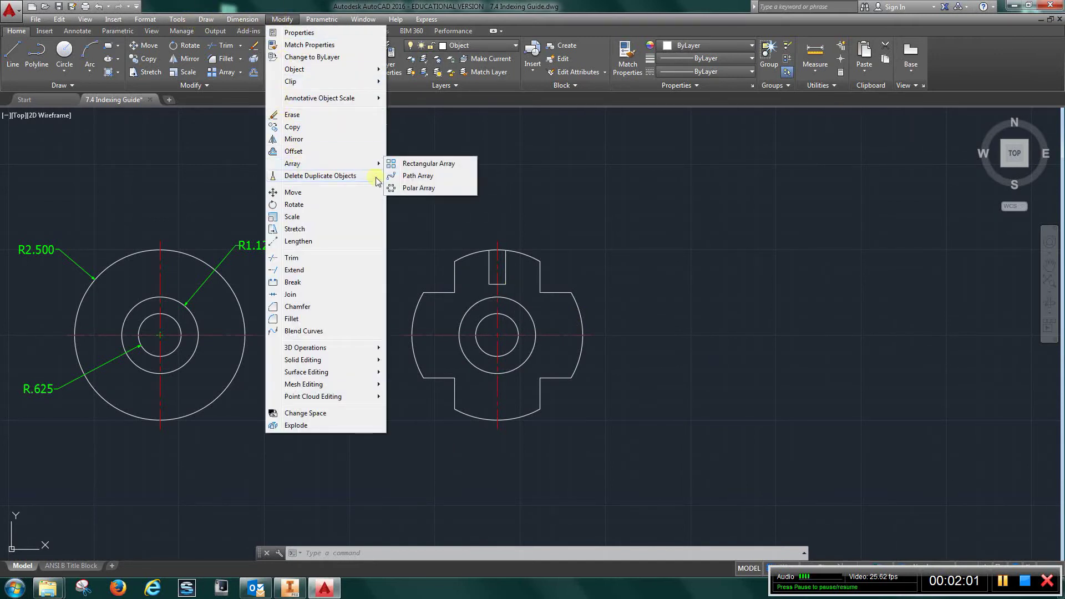
left_click(411, 189)
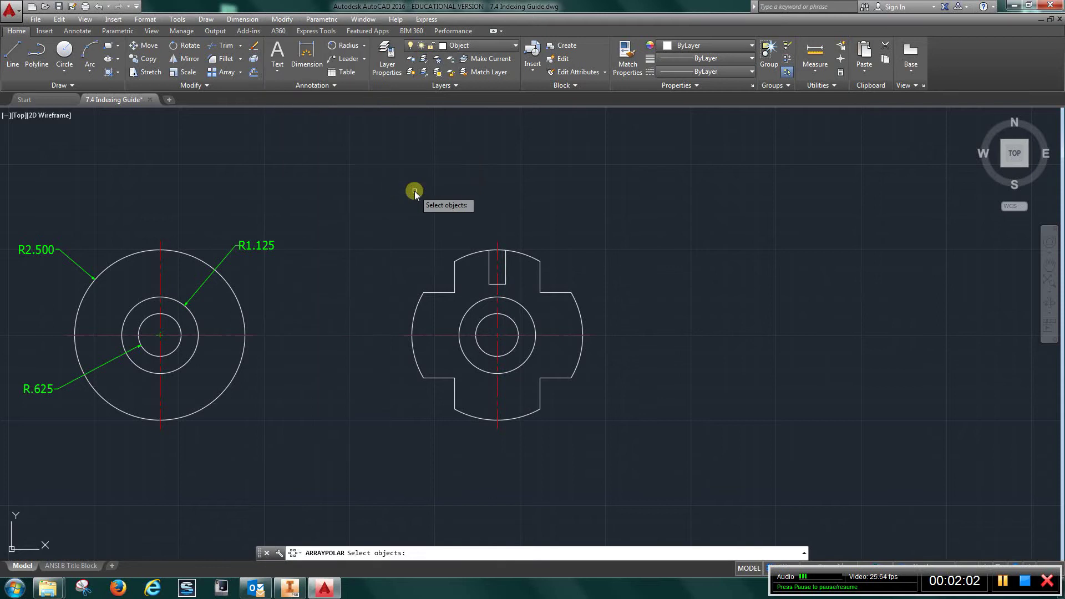
left_click(506, 276)
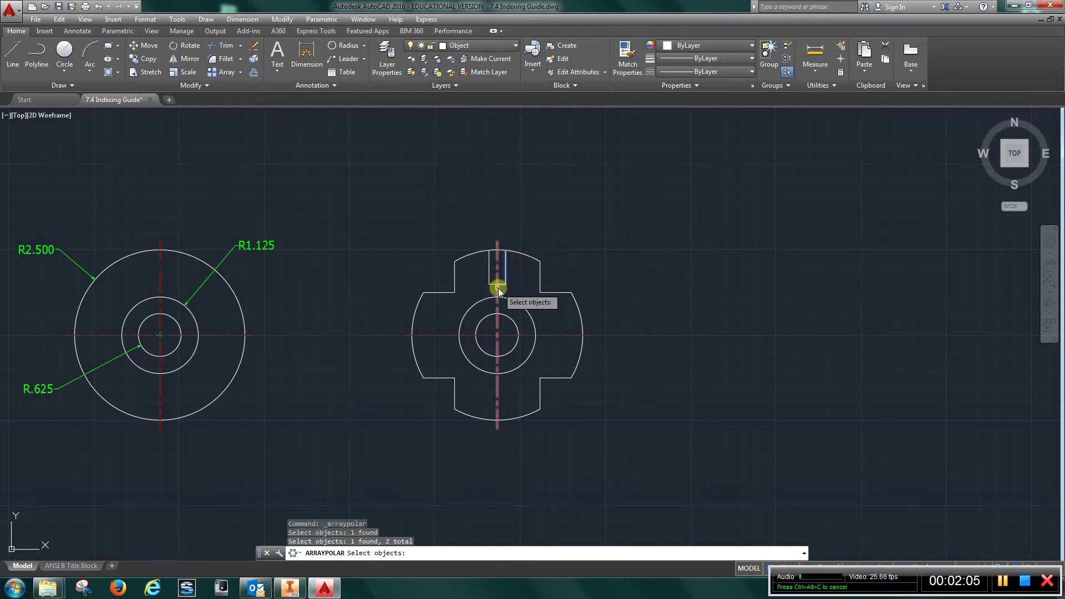
left_click(490, 281)
left_click(488, 273)
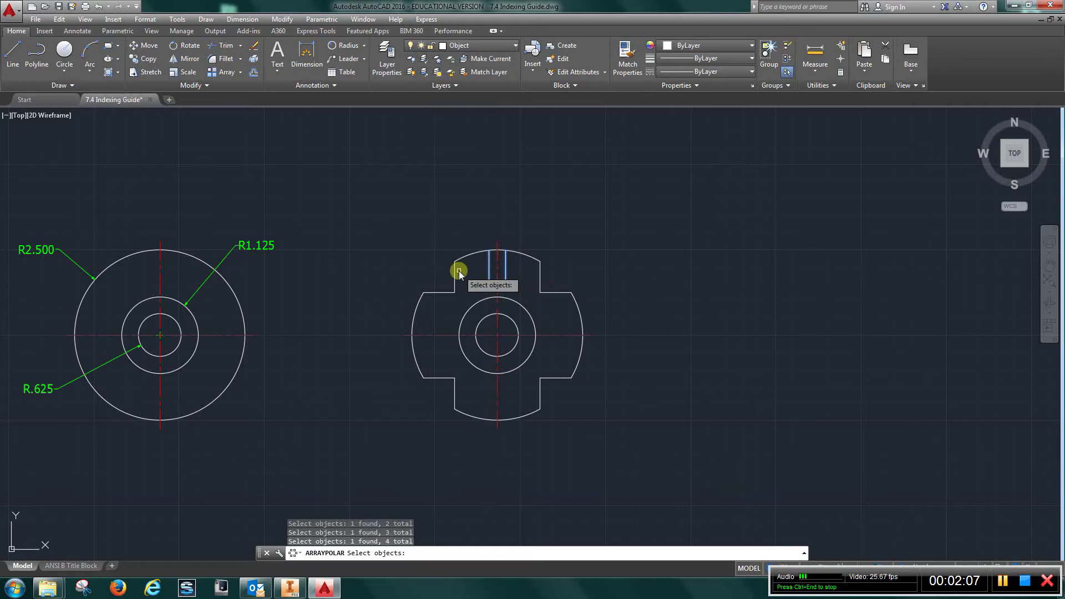
key("Return")
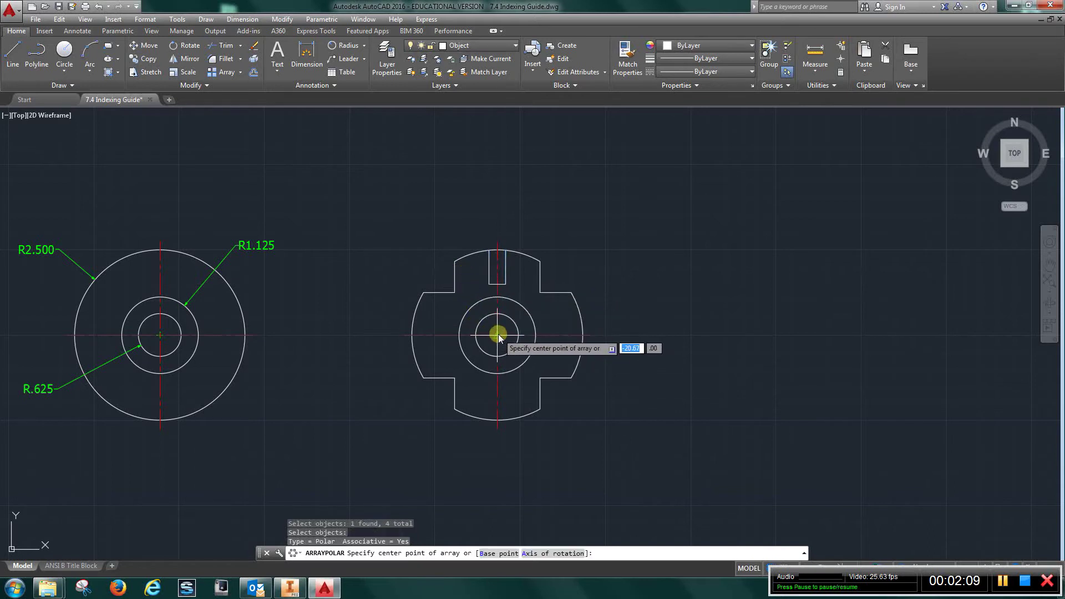
left_click(497, 335)
type("4")
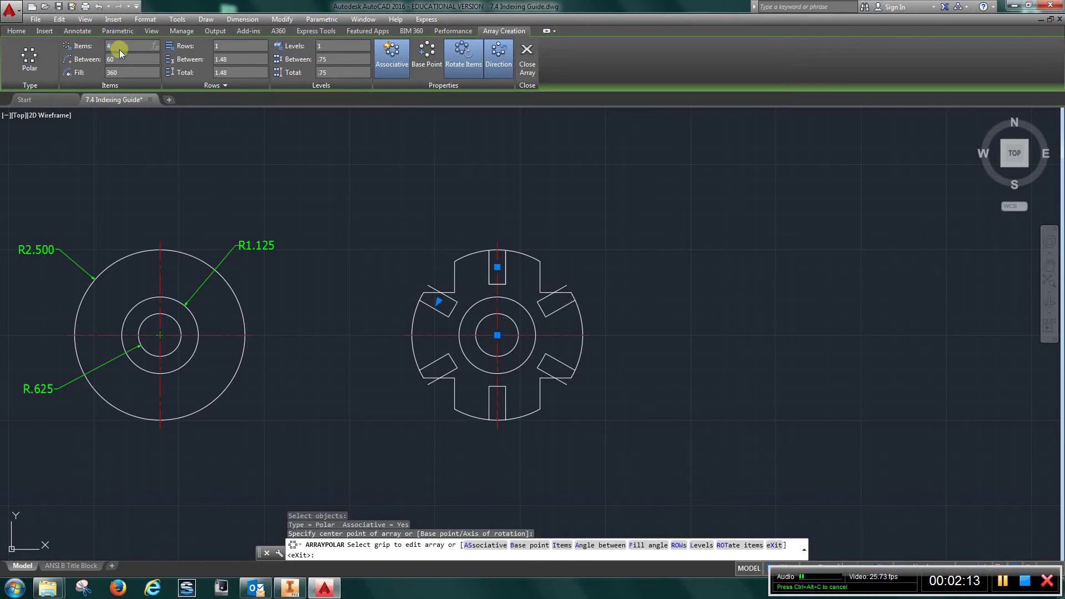
key("Return")
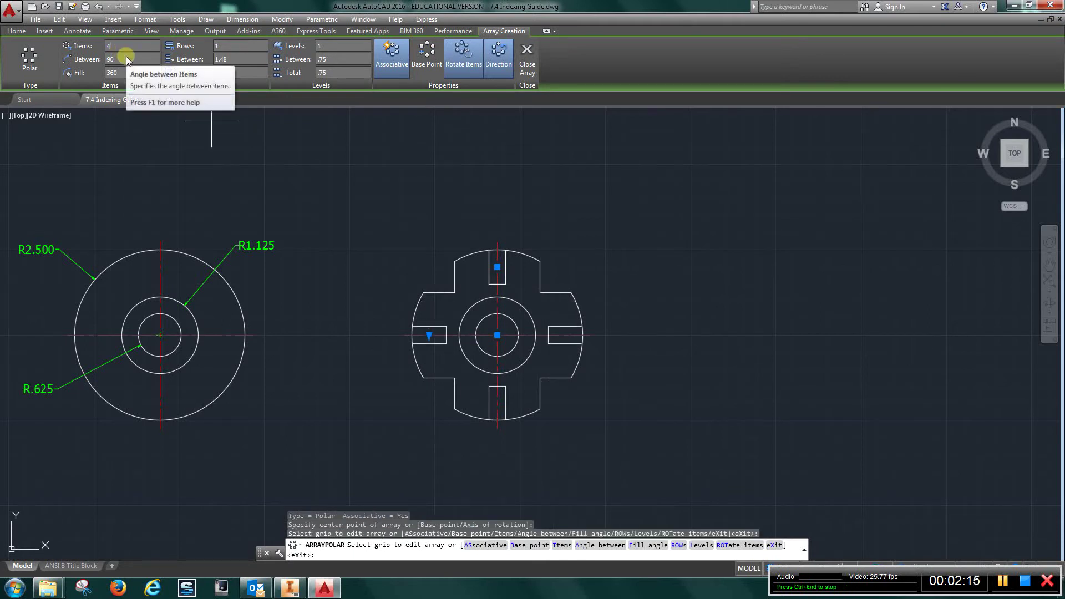
Close the array and pick the four slots' edges as trim cutting edges
left_click(526, 56)
left_click(224, 45)
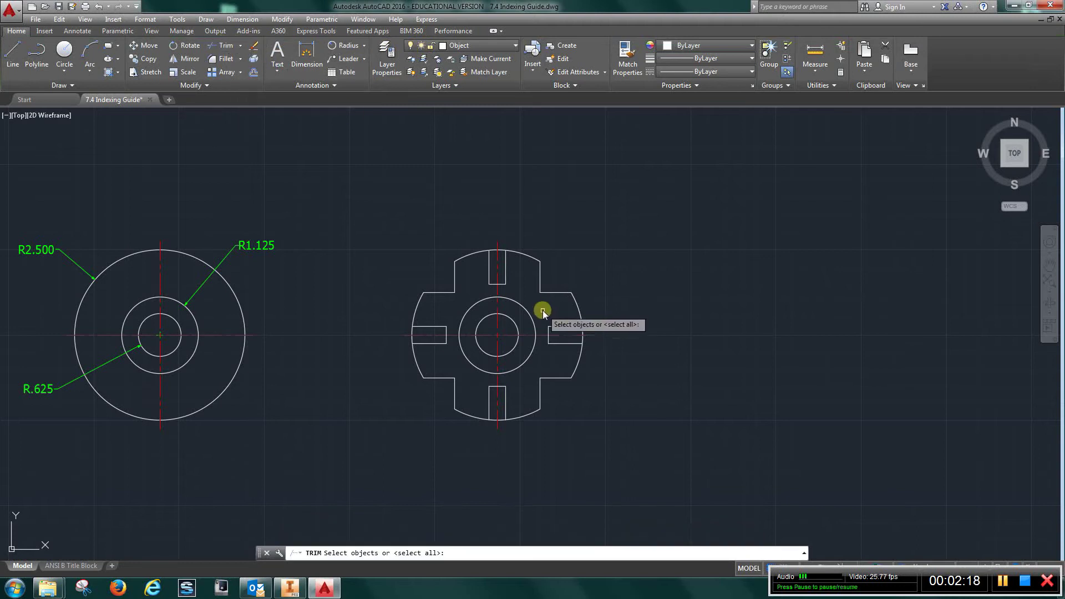
scroll(542, 311, "up", 2)
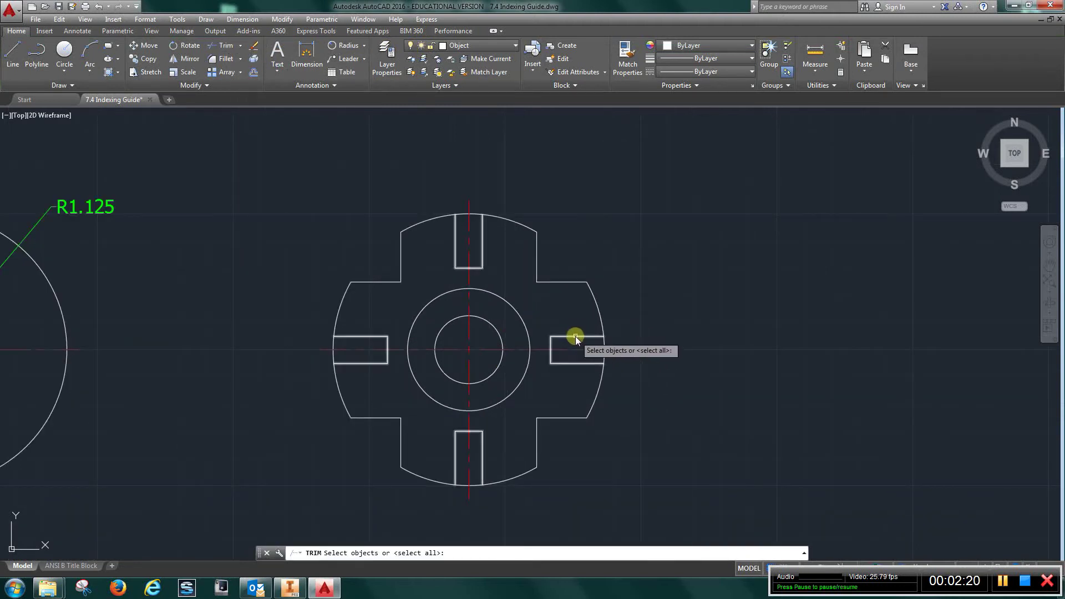
left_click(575, 337)
left_click(580, 364)
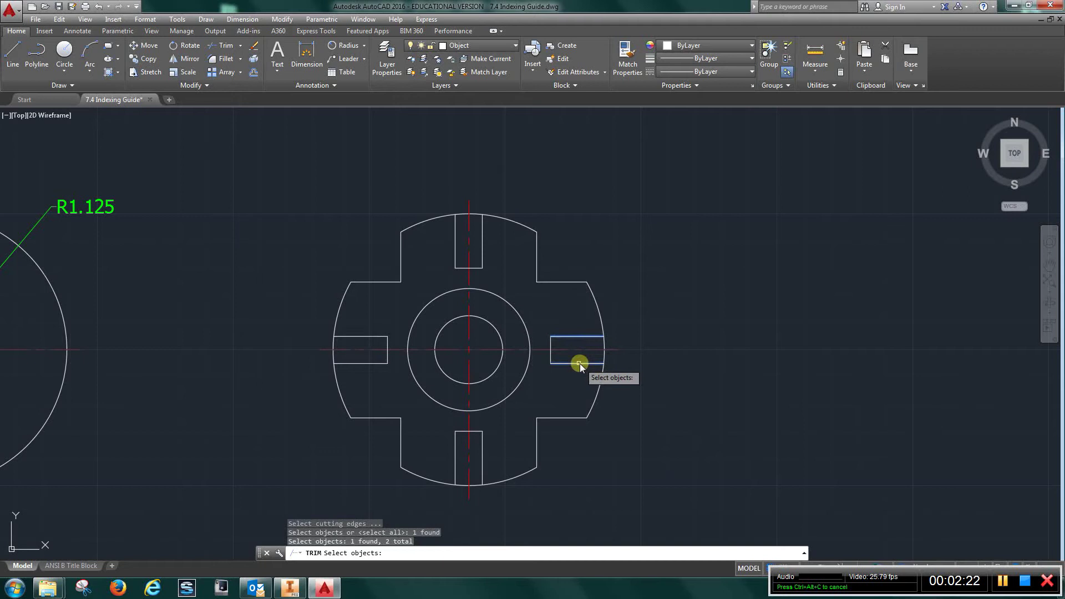
left_click(481, 448)
left_click(471, 453)
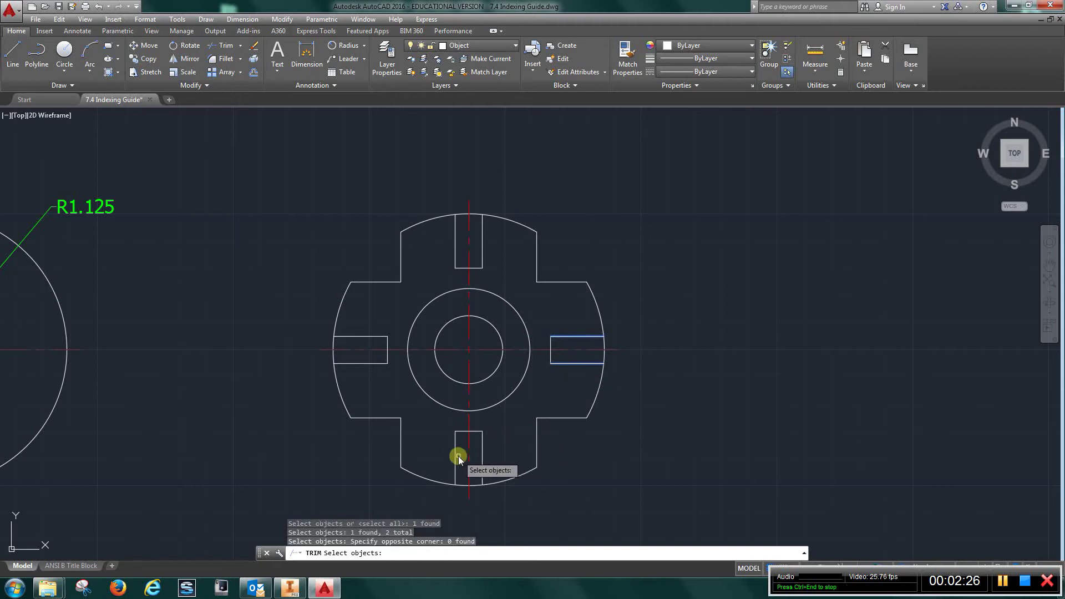
left_click(481, 456)
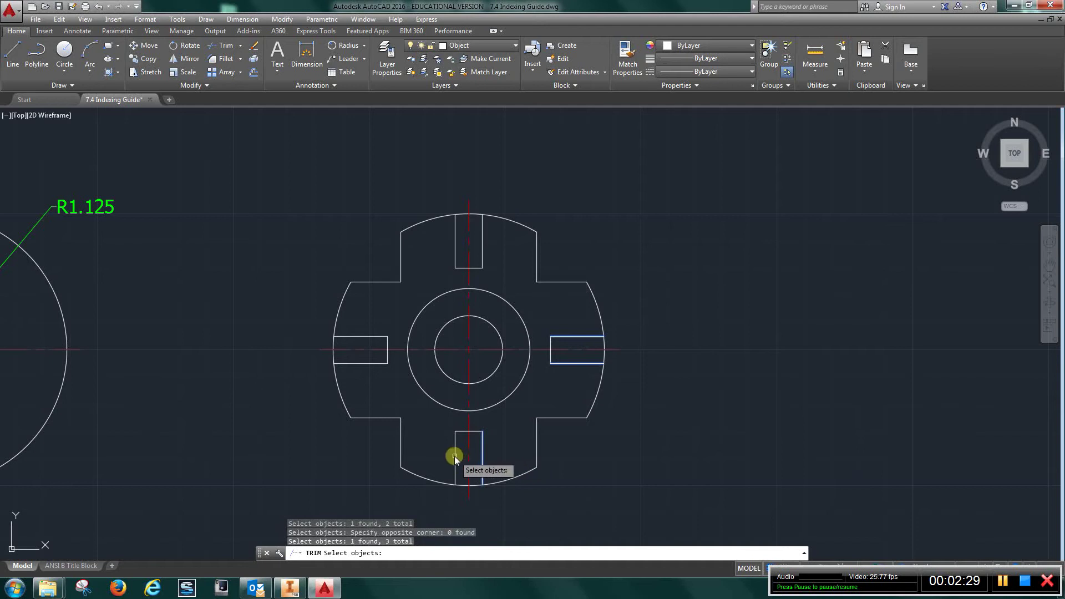
left_click(455, 456)
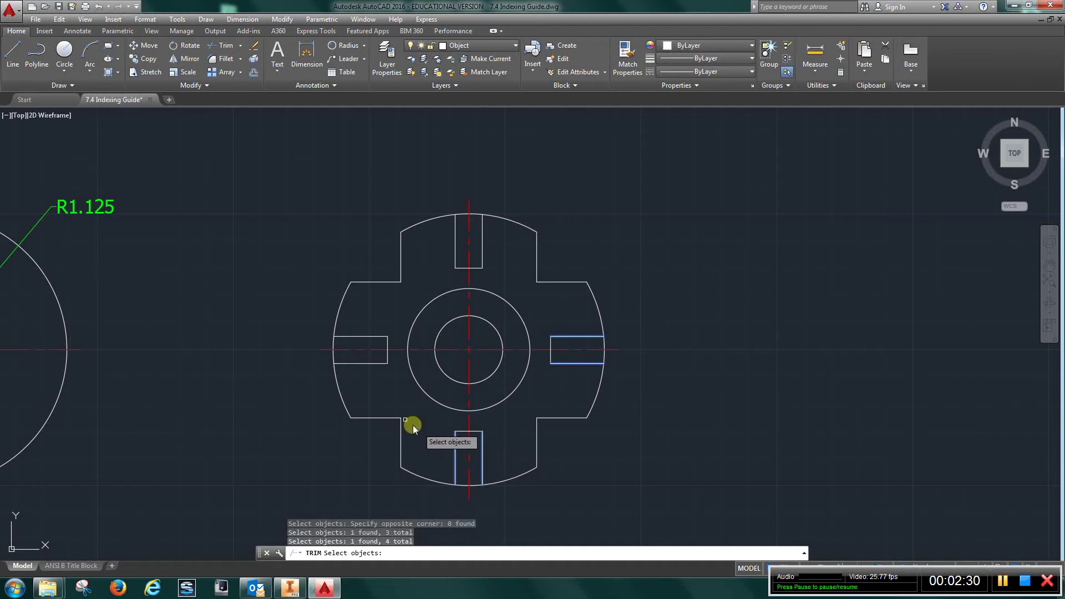
left_click(358, 364)
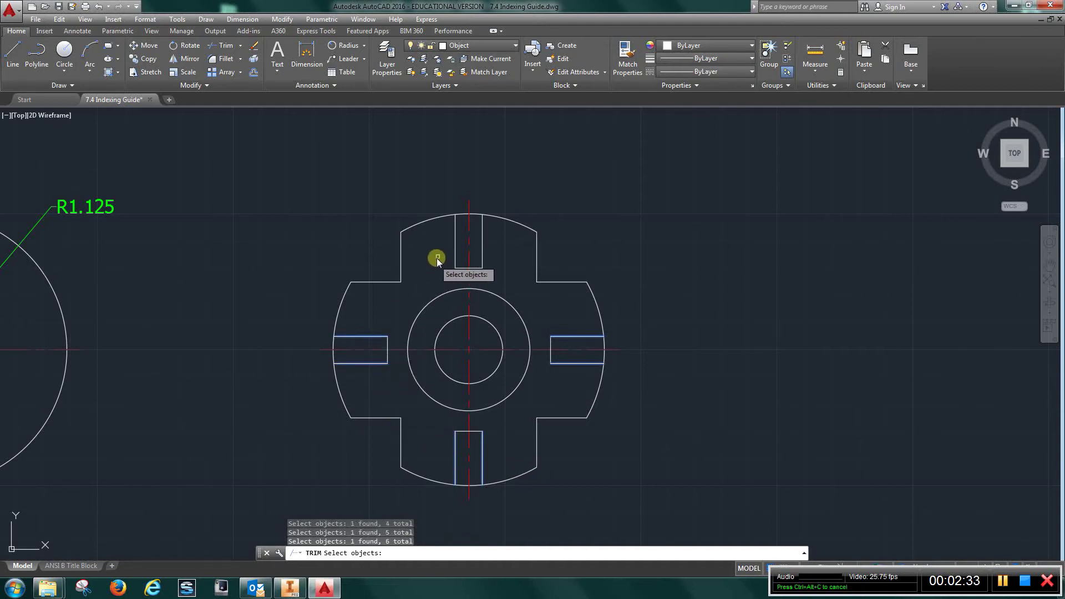
left_click(455, 244)
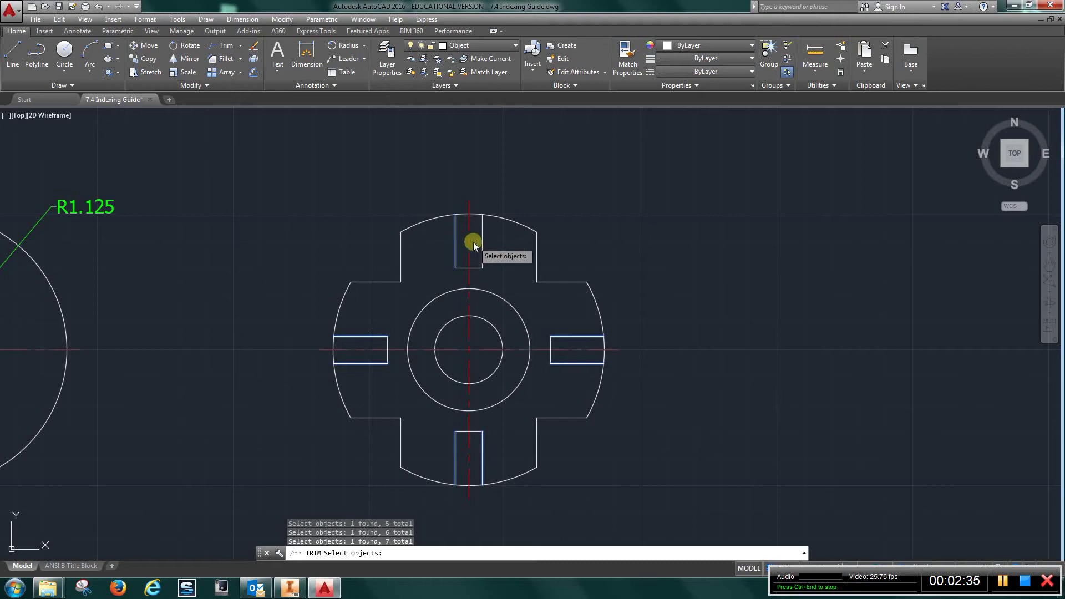
key("Return")
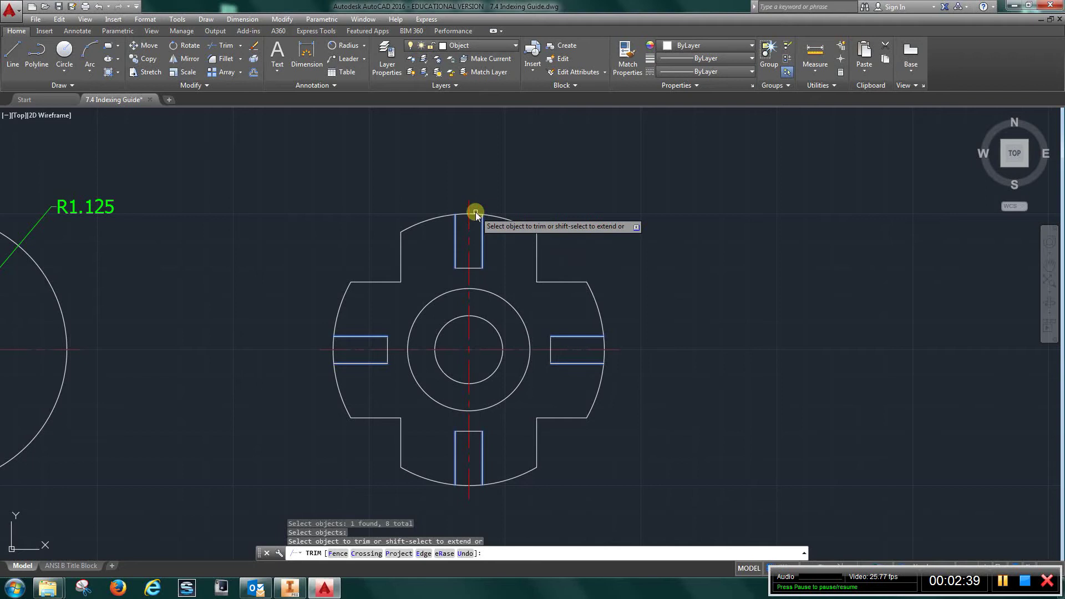
Trim the rim arcs across the top, right, bottom and left slots, then end Trim
left_click(475, 214)
left_click(604, 347)
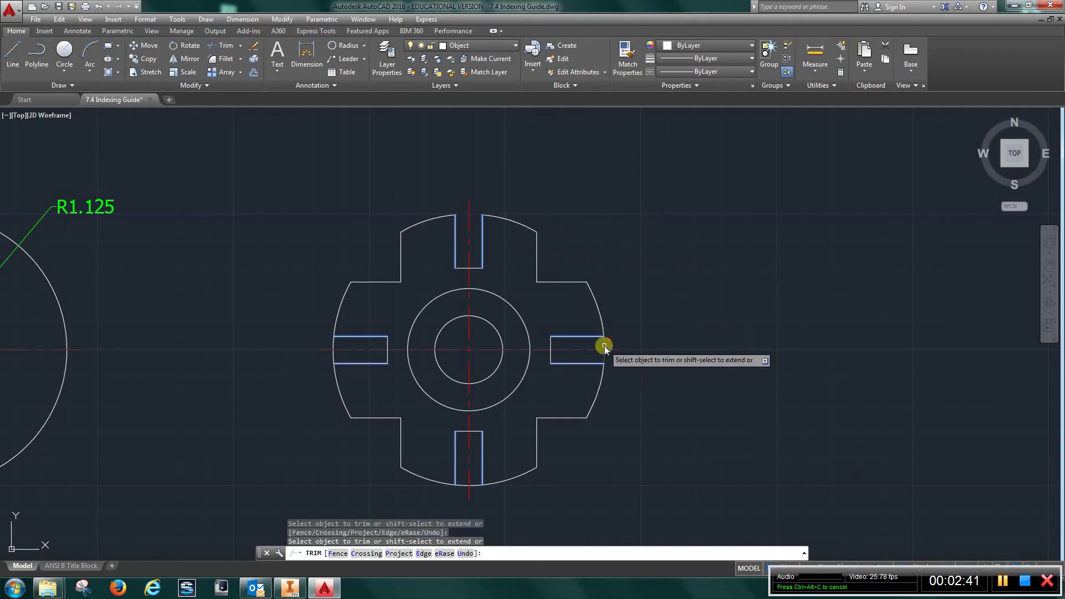
left_click(479, 486)
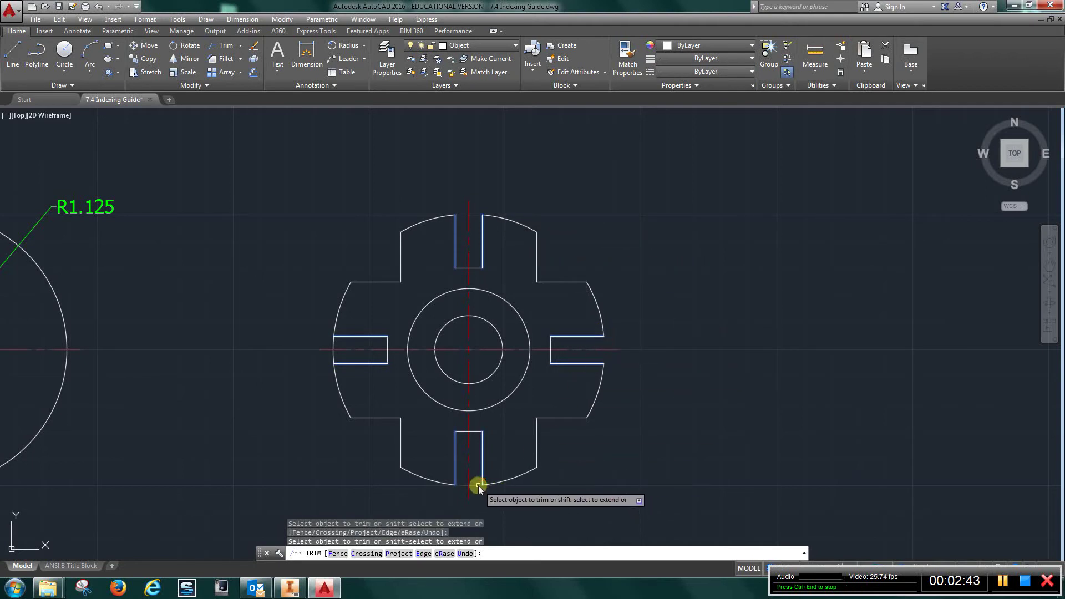
left_click(335, 357)
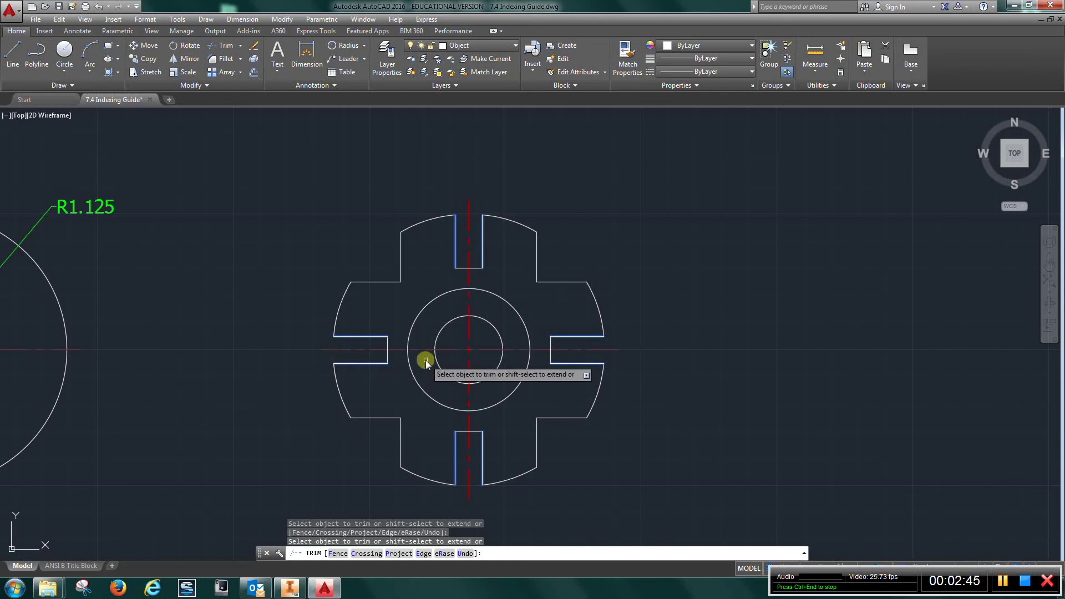
right_click(424, 361)
left_click(448, 368)
Zoom out and pan until the dimensioned drawing and side view are centred
scroll(773, 431, "up", 5)
scroll(773, 430, "down", 5)
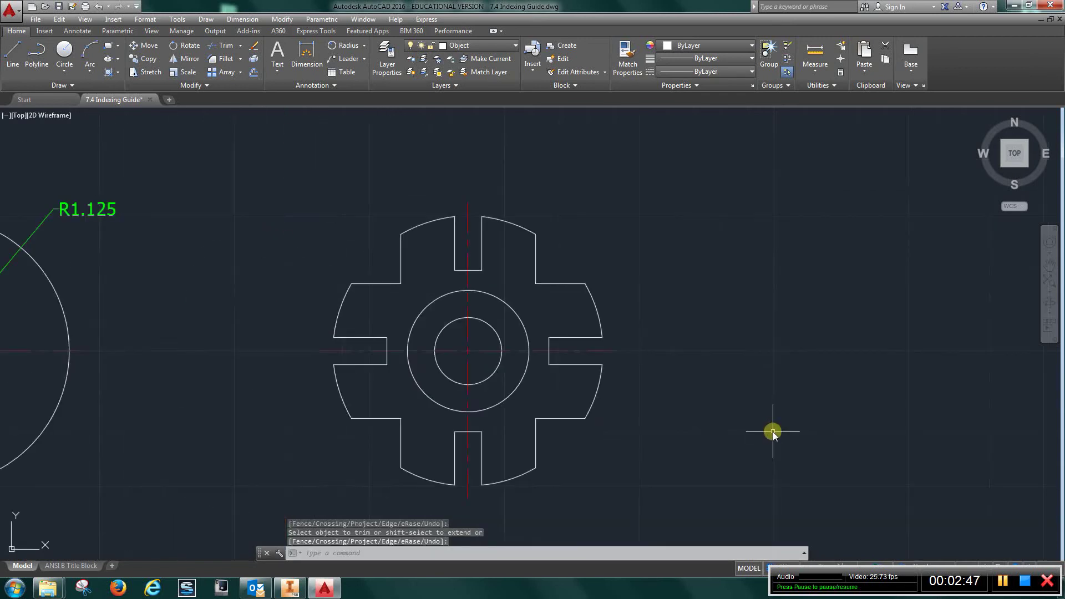
scroll(772, 431, "down", 4)
scroll(832, 438, "down", 2)
middle_click_drag(856, 439, 743, 387)
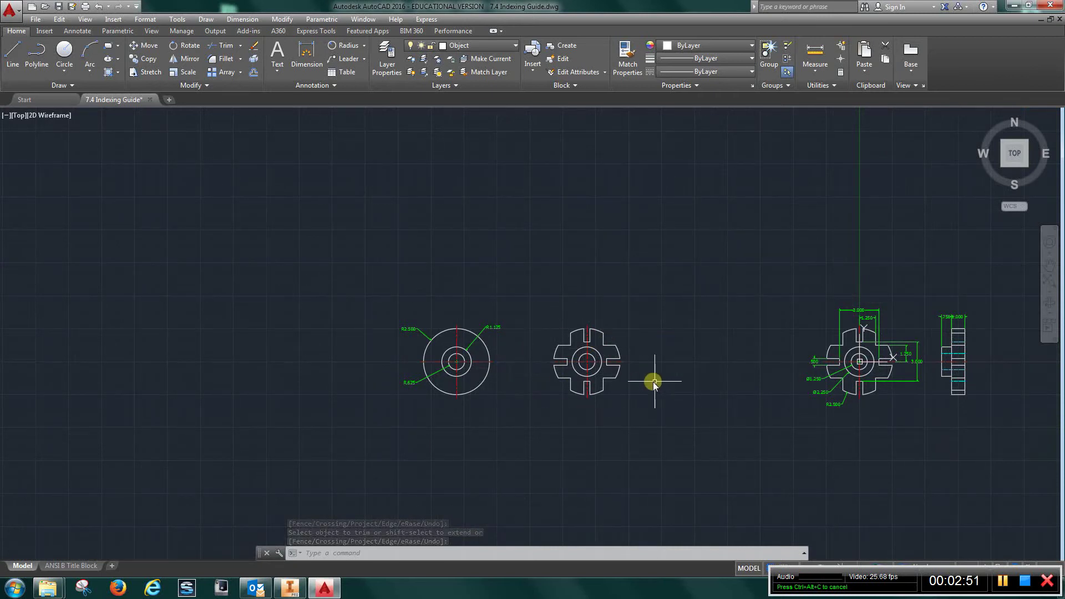
scroll(658, 382, "up", 2)
mouse_move(667, 384)
middle_mouse_down()
mouse_move(575, 416)
mouse_move(428, 383)
mouse_move(154, 357)
middle_mouse_up()
scroll(492, 315, "up", 4)
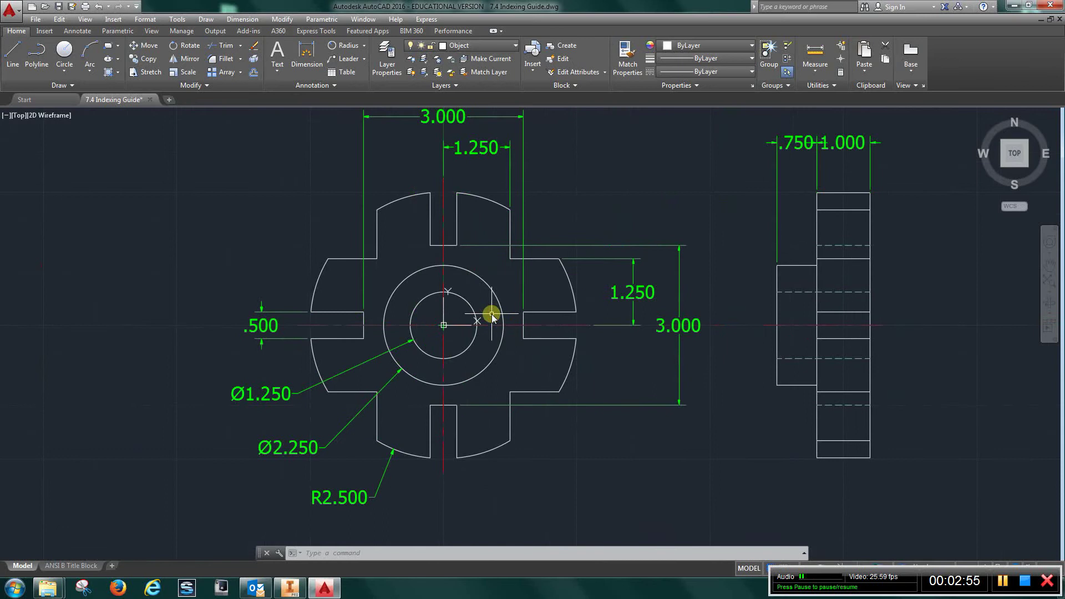
scroll(492, 315, "down", 2)
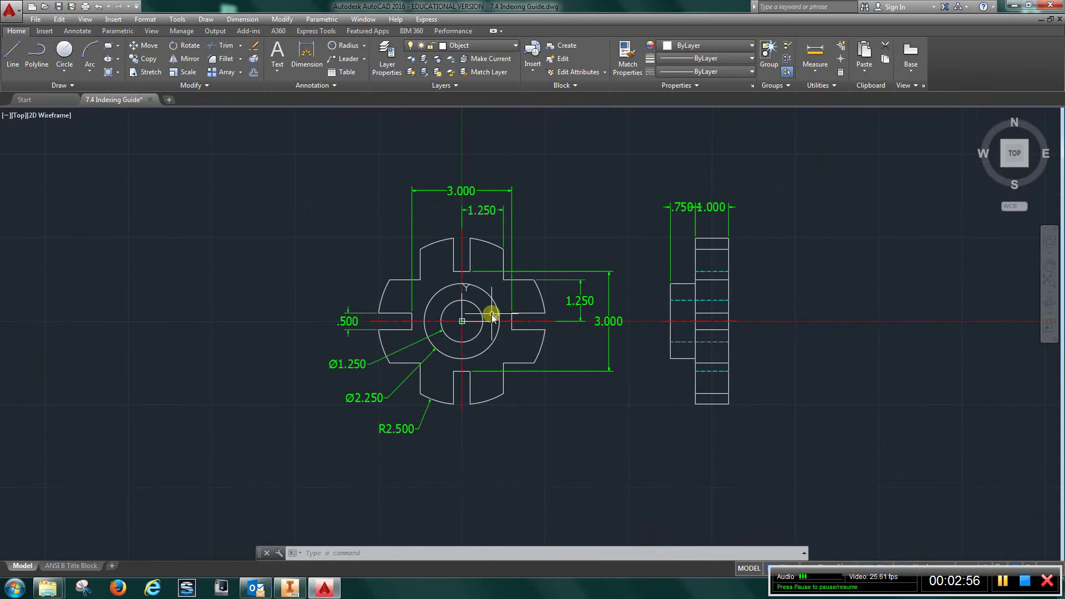
Make Construction the current layer, then start a line at the step corner and cancel it
left_click(469, 48)
left_click(473, 85)
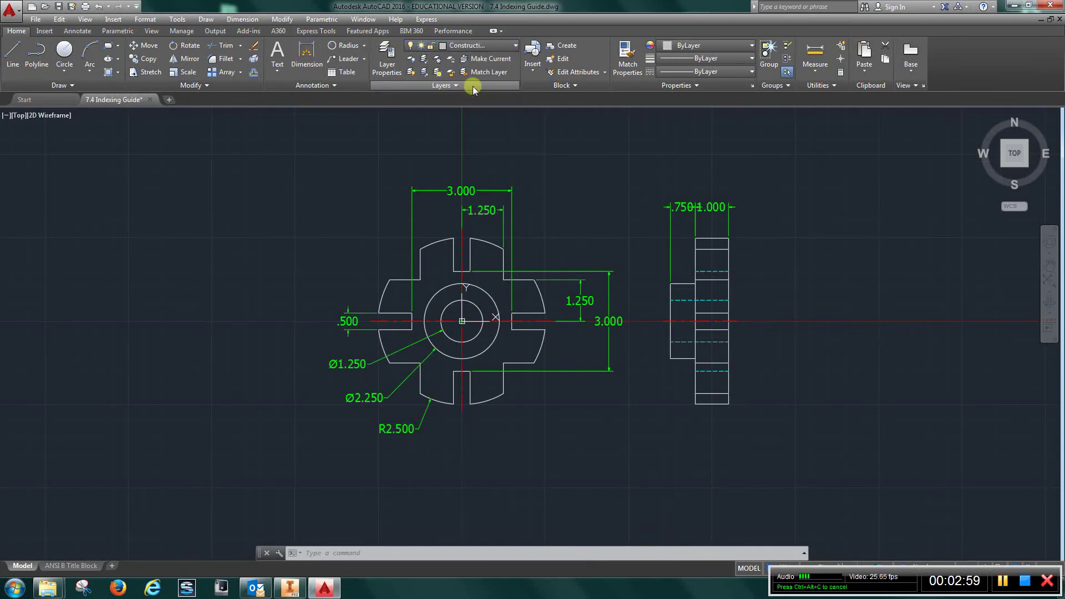
left_click(12, 52)
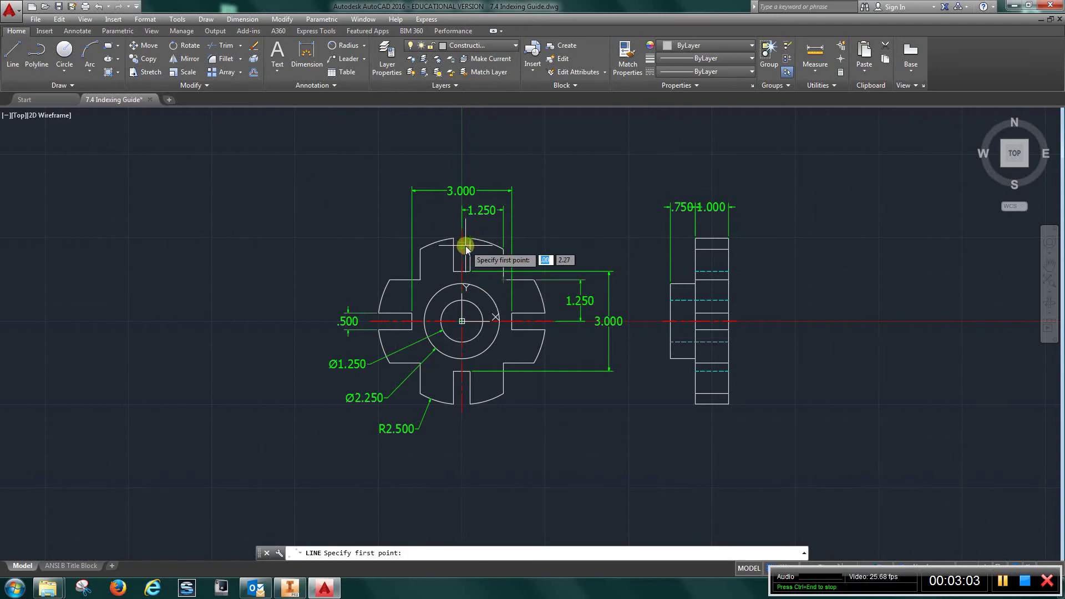
scroll(469, 242, "up", 4)
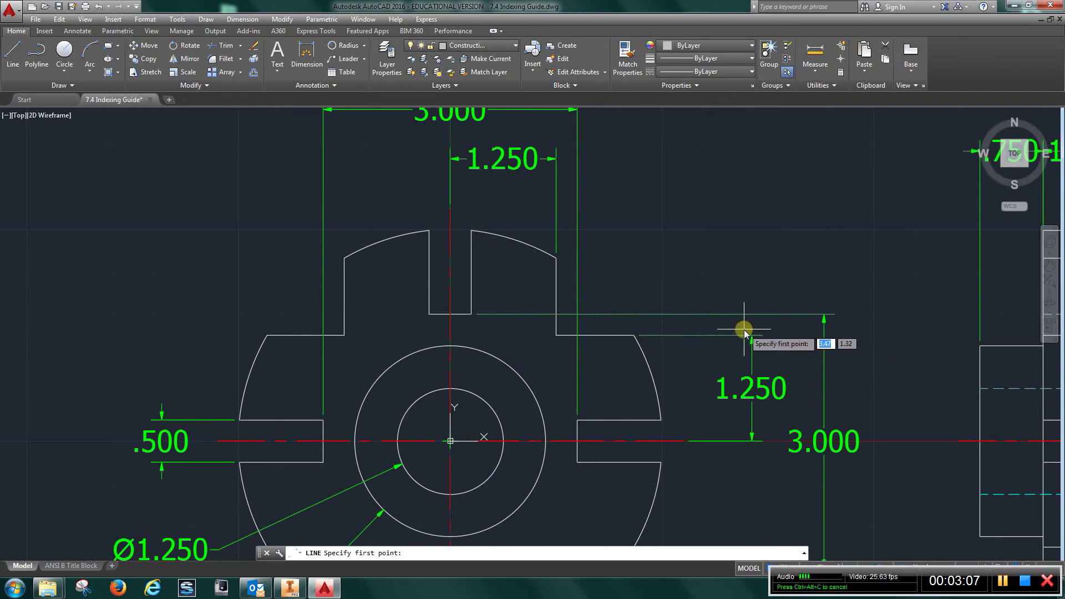
scroll(744, 332, "down", 2)
middle_click_drag(728, 361, 584, 280)
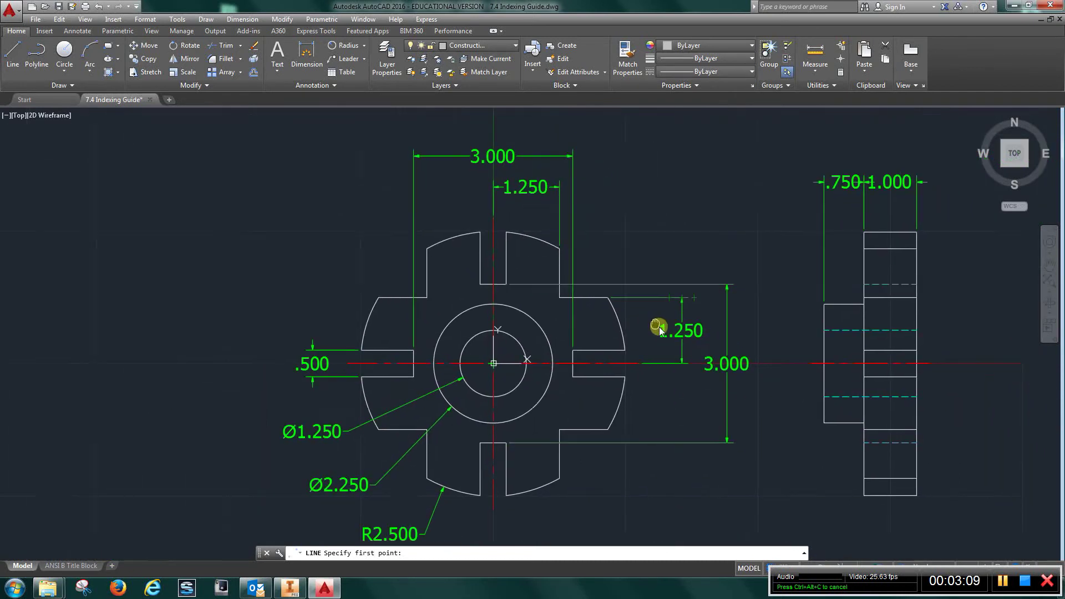
left_click(532, 380)
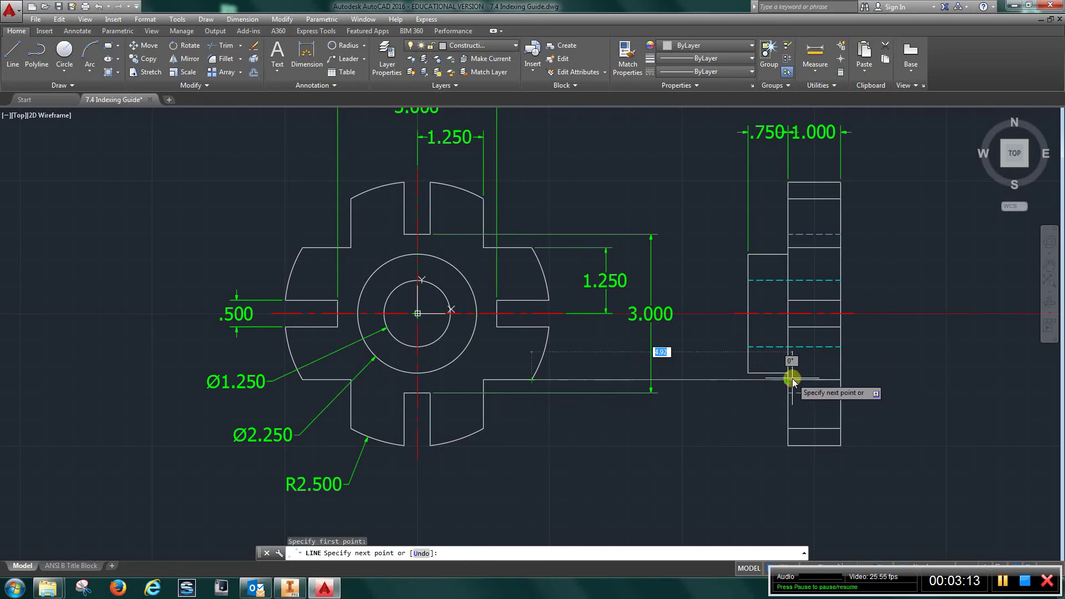
key("Escape")
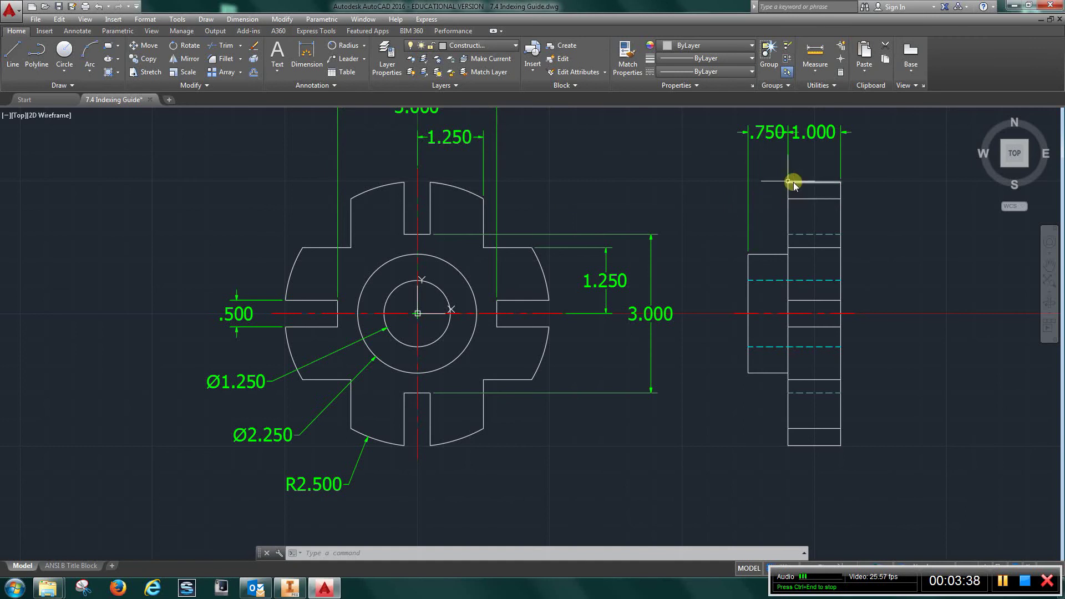
Zoom in on the top slot, then pan back to show the whole part
scroll(410, 188, "up", 4)
middle_click_drag(414, 181, 449, 245)
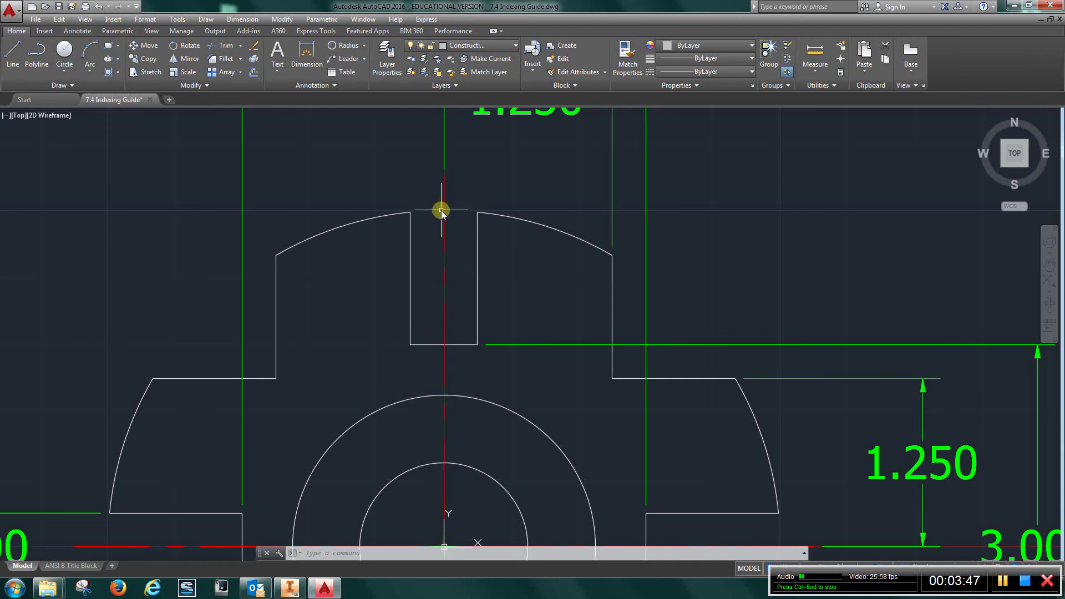
scroll(471, 240, "down", 4)
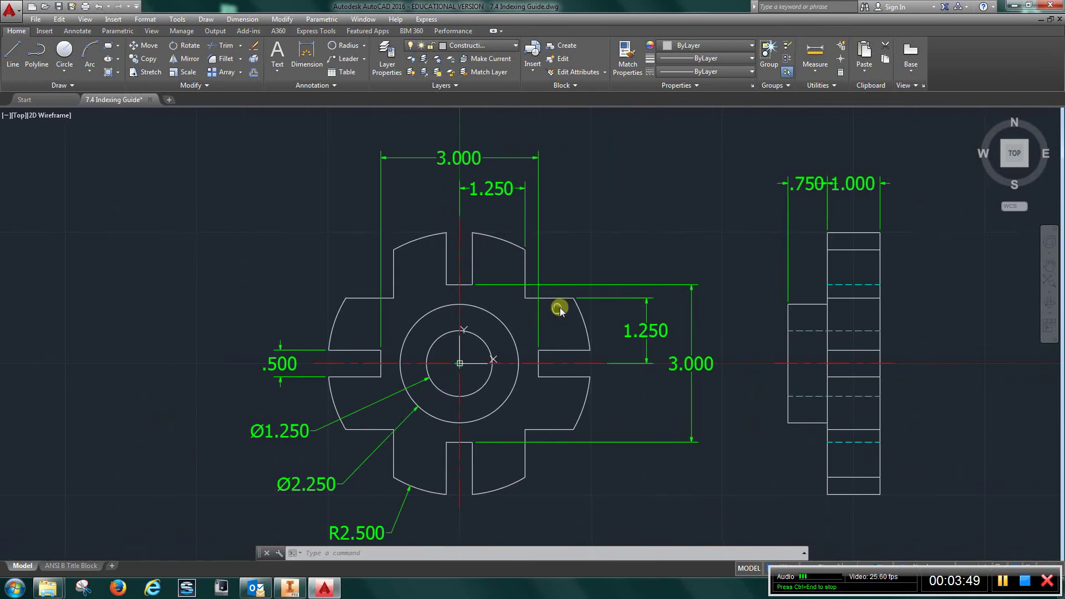
middle_click_drag(561, 305, 426, 321)
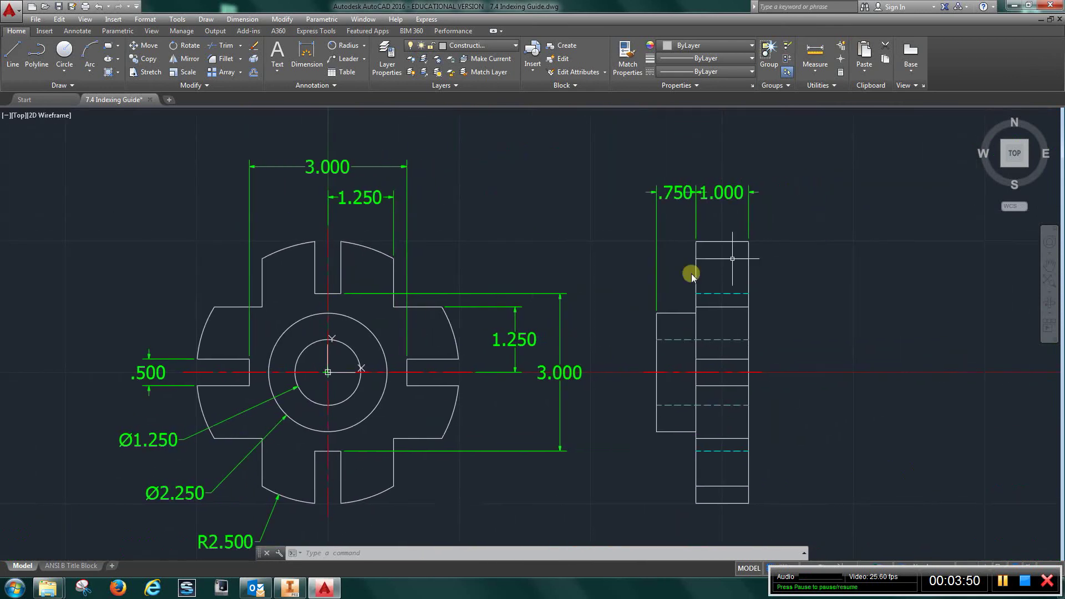
left_click(13, 53)
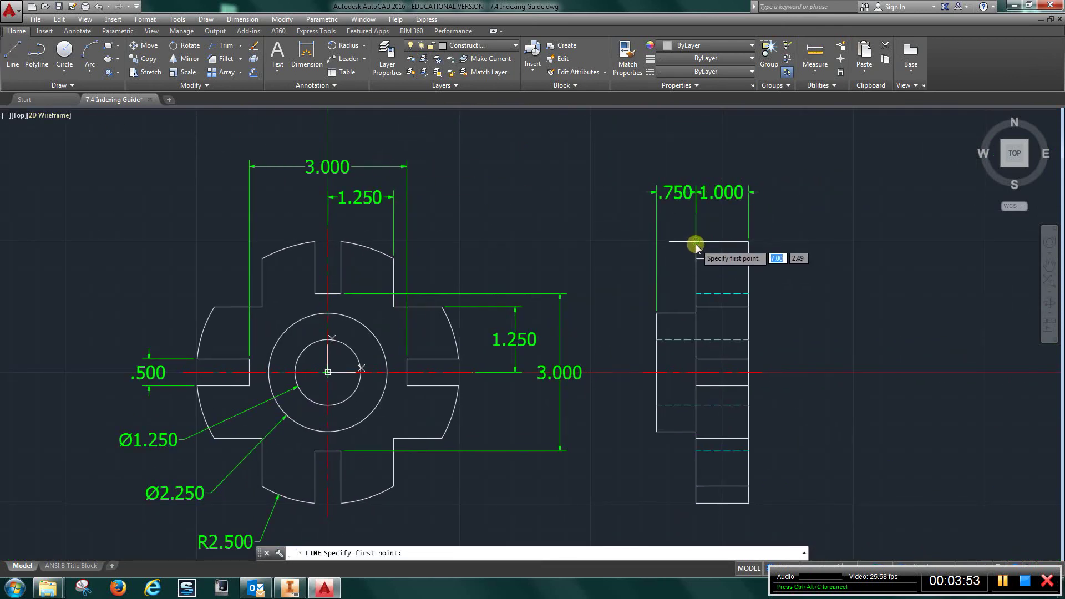
left_click(696, 243)
left_click(170, 248)
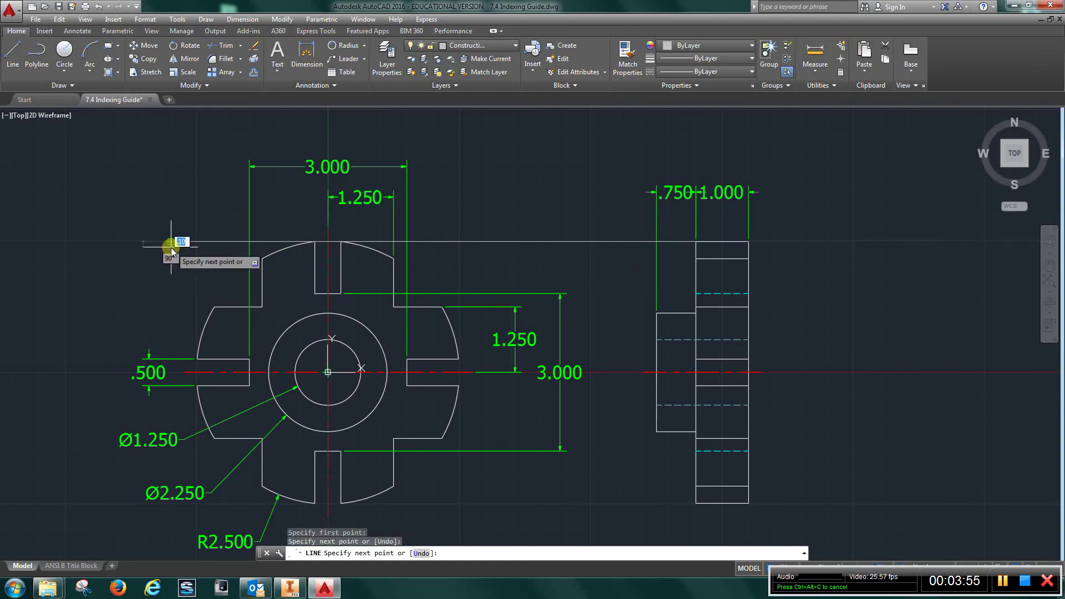
right_click(173, 244)
left_click(200, 250)
scroll(328, 250, "up", 4)
scroll(328, 253, "up", 2)
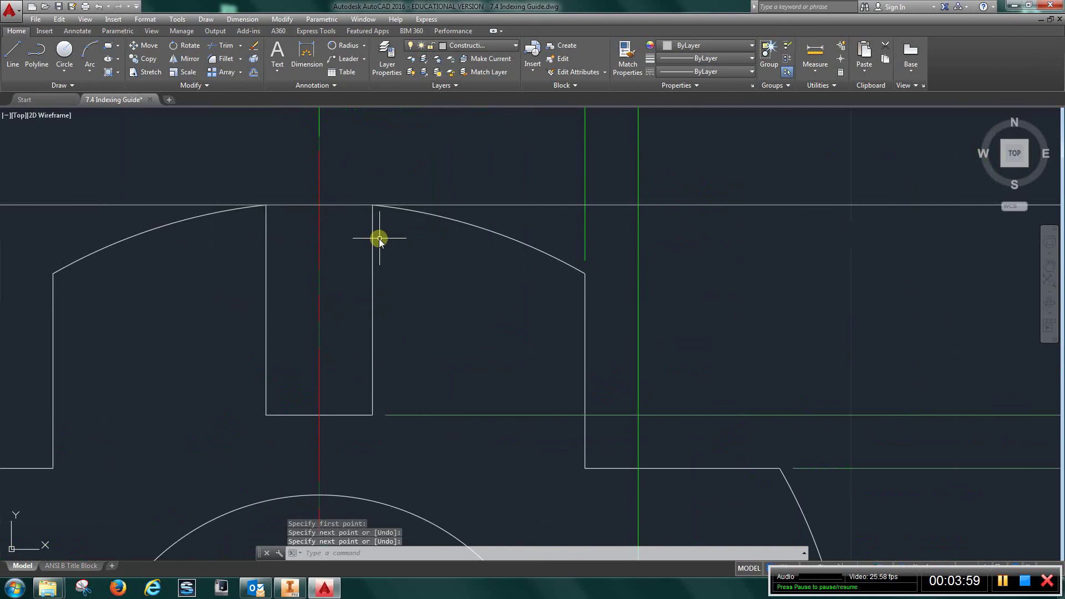
scroll(380, 237, "down", 4)
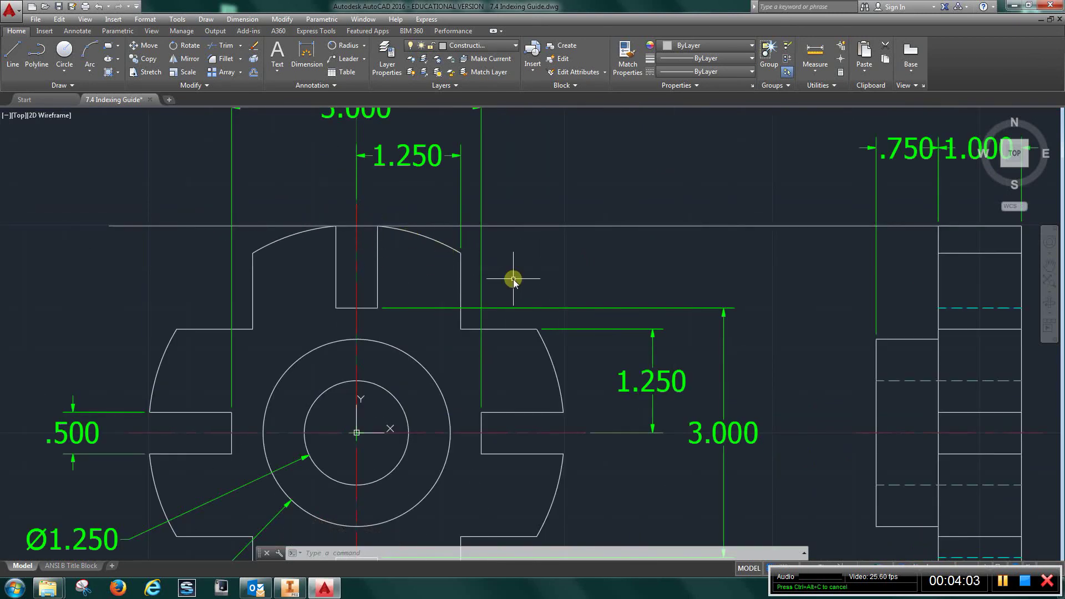
scroll(513, 279, "down", 4)
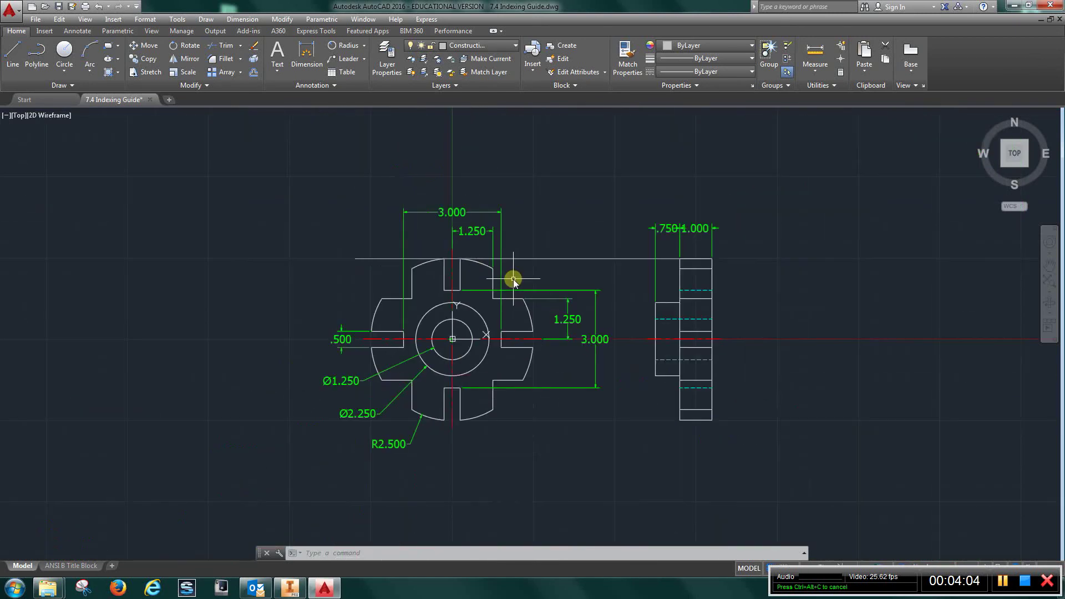
left_click(250, 47)
left_click(592, 258)
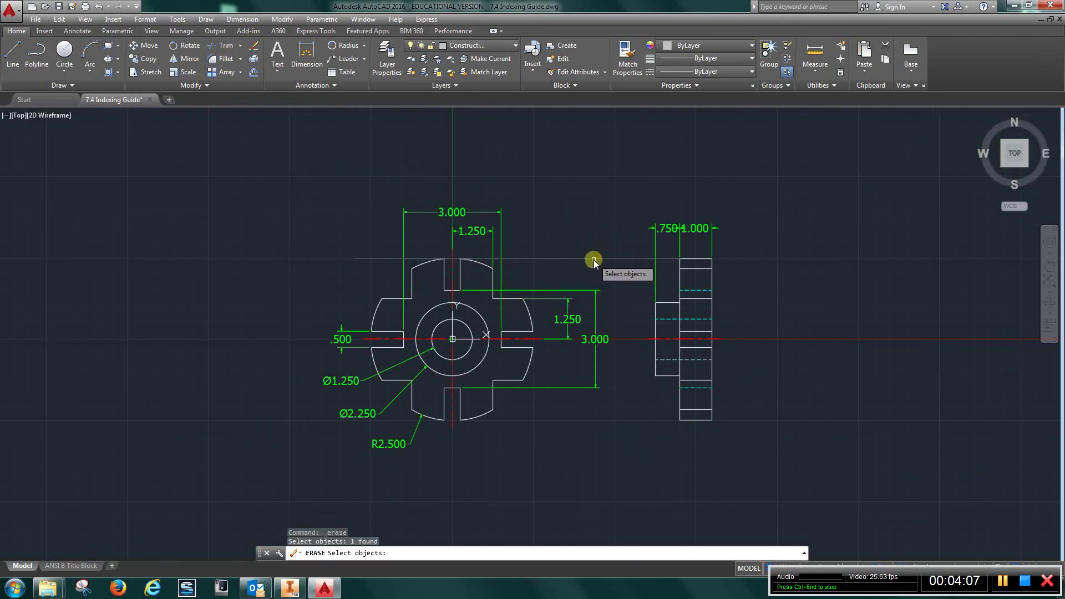
key("Return")
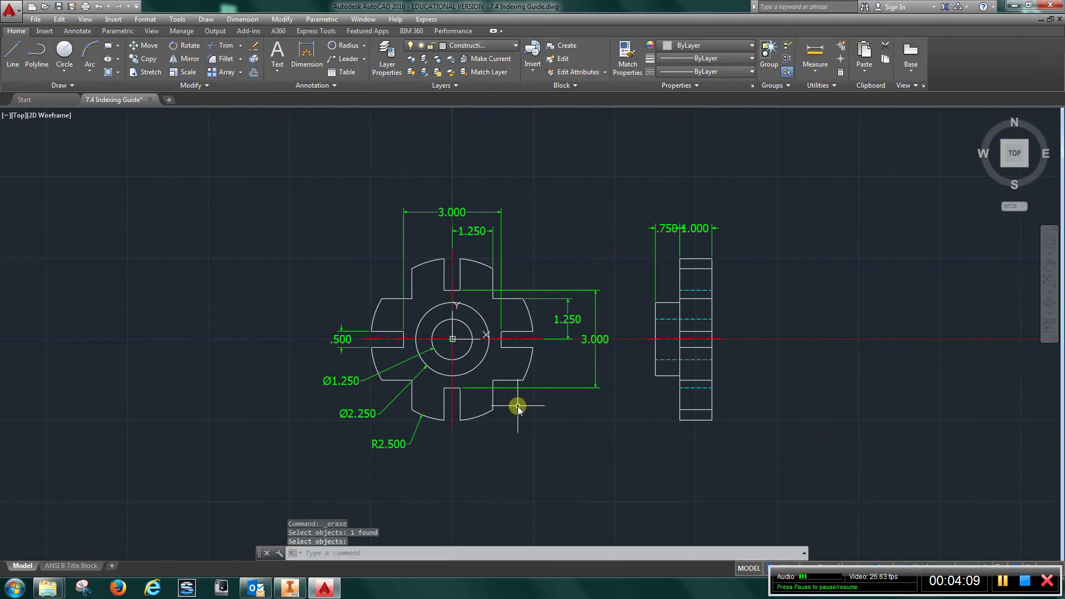